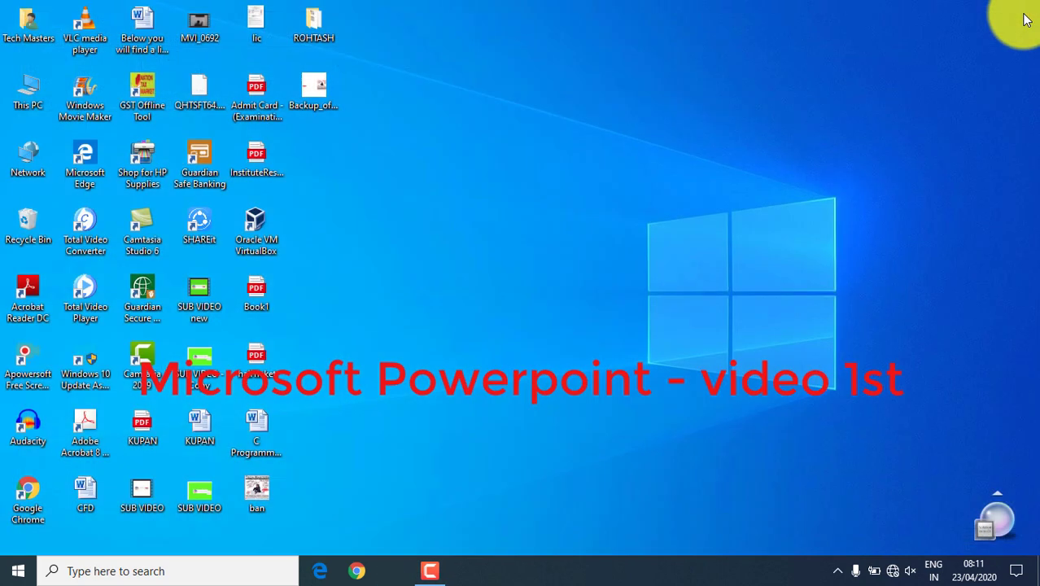
Close the presentation window and search Windows for 'powerpnt'
left_click(1023, 10)
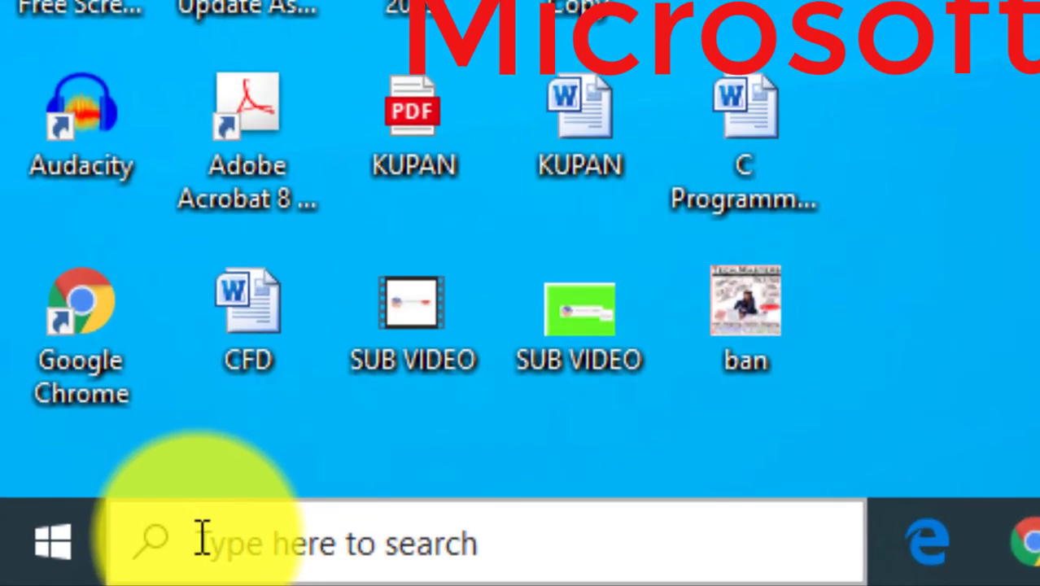
left_click(202, 539)
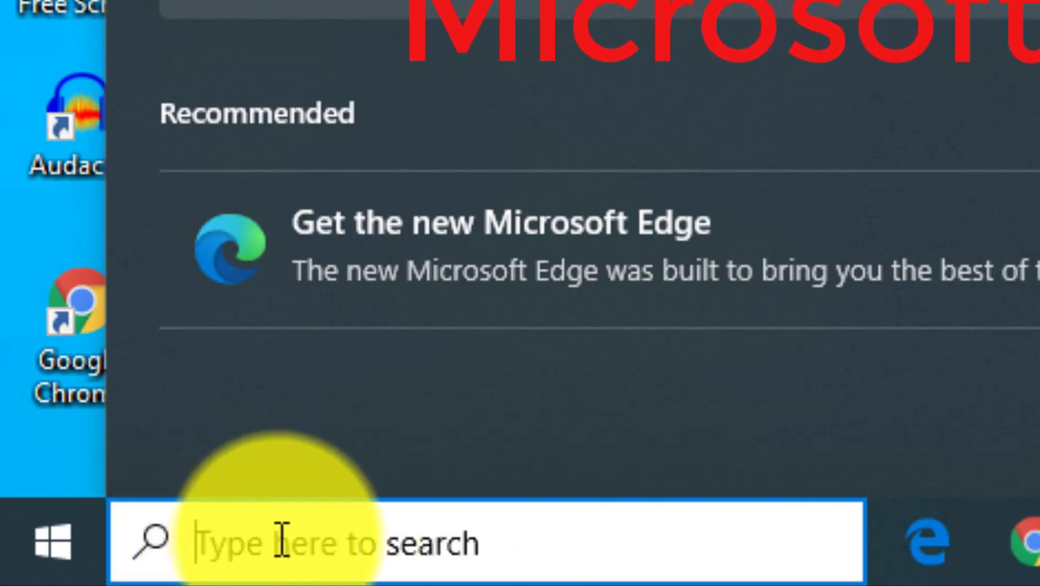
type("p")
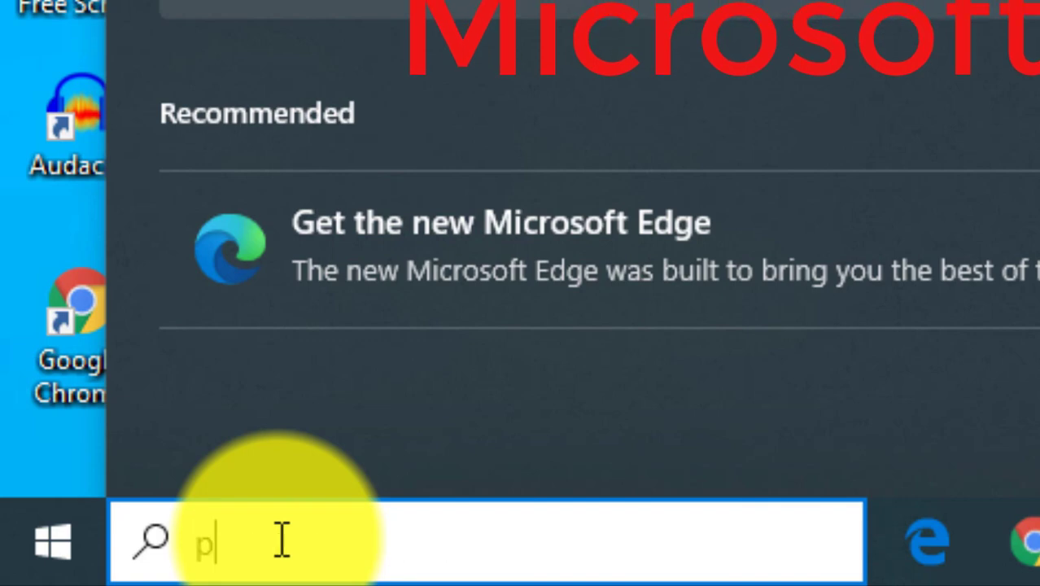
type("owe")
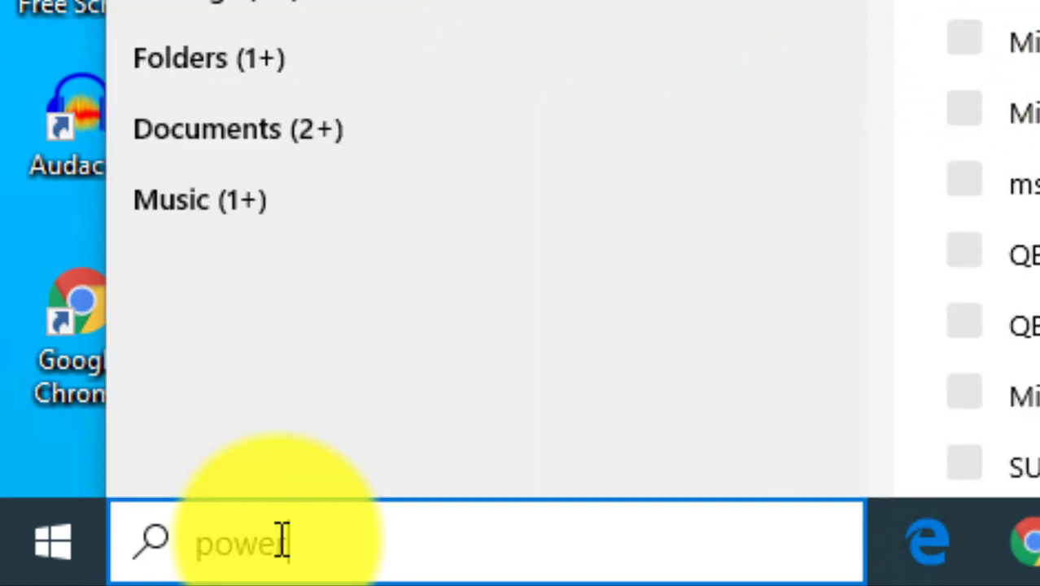
type("rp")
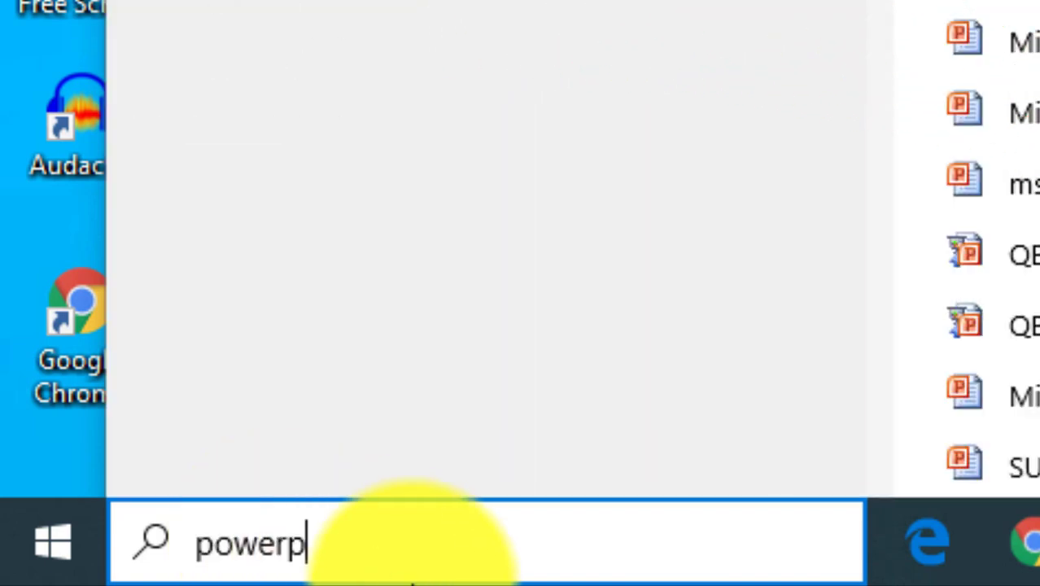
type("nt")
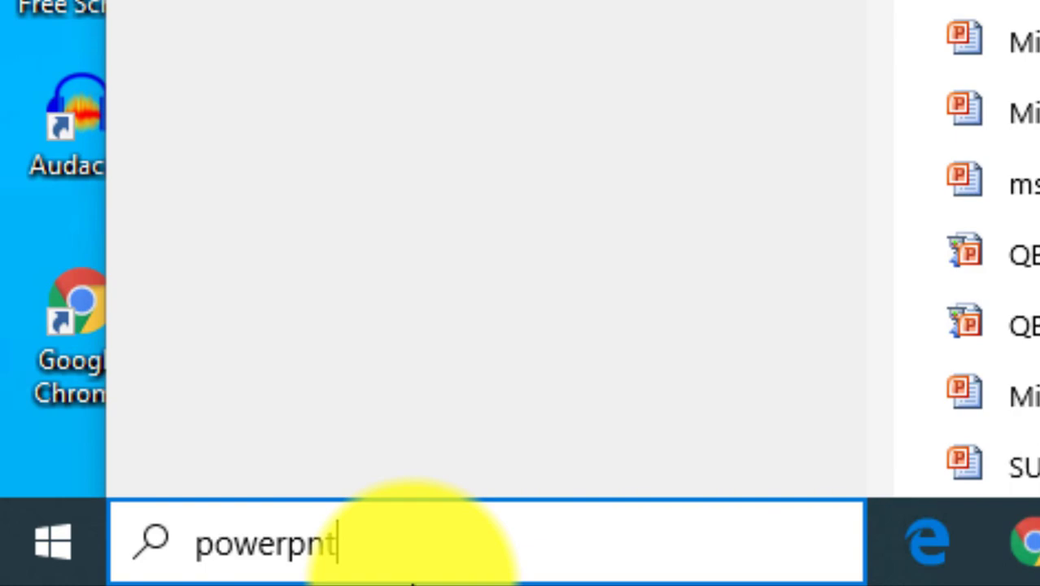
Launch PowerPoint from the search results, dismiss the Camtasia and activation notices, then close it
key("Return")
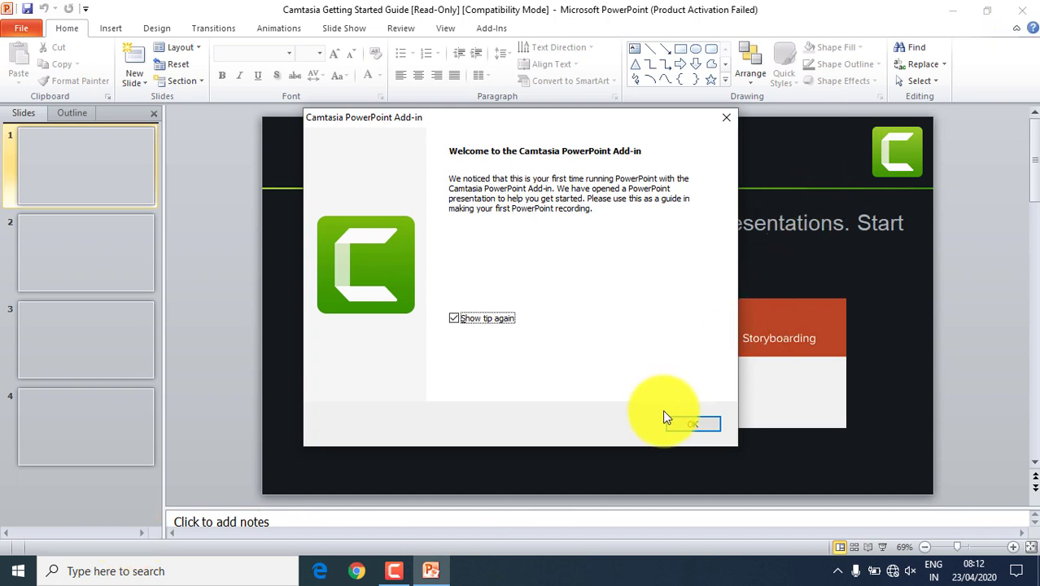
left_click(729, 119)
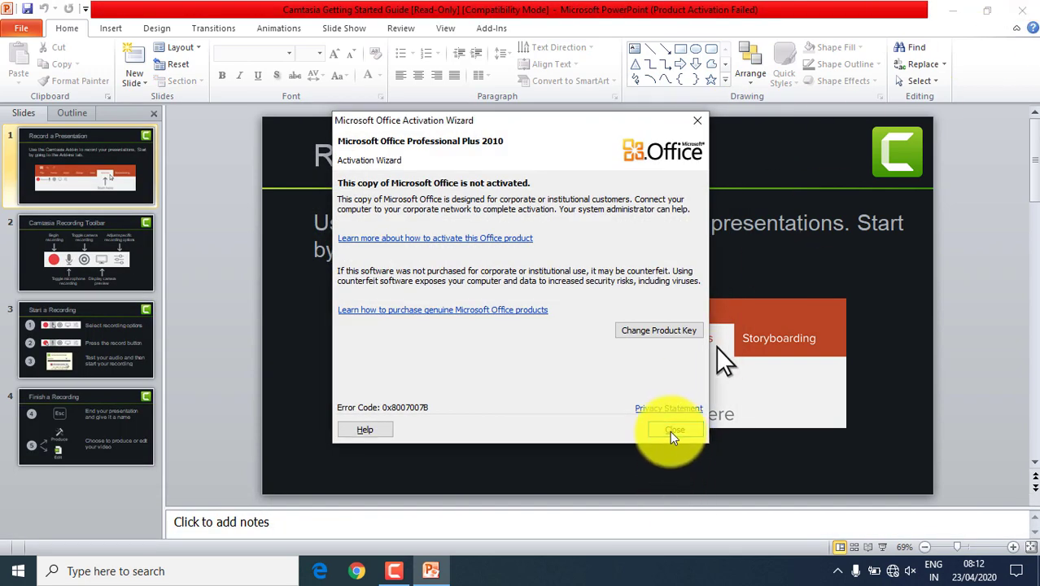
left_click(669, 430)
left_click(1023, 11)
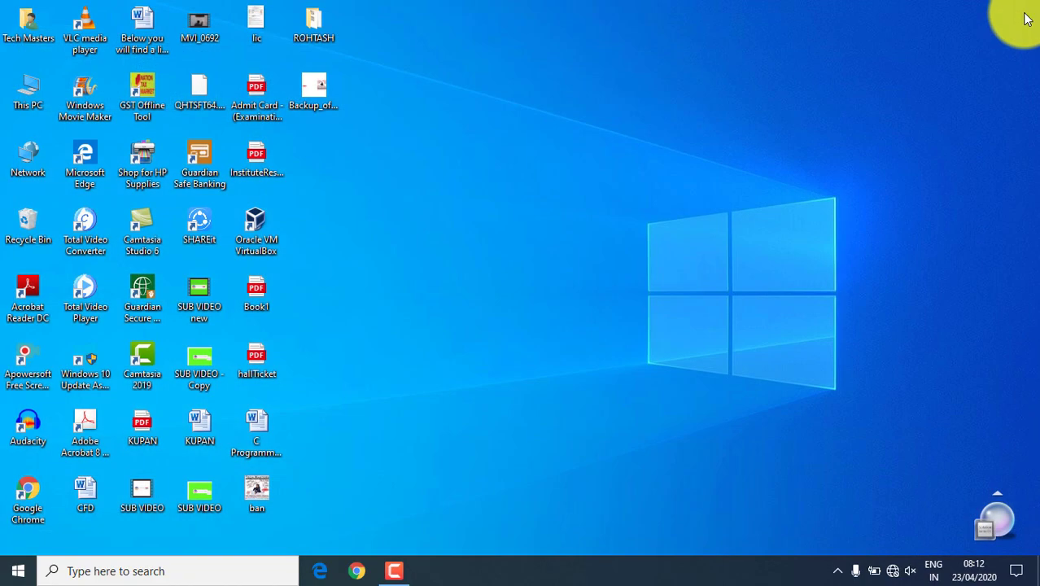
Launch Microsoft PowerPoint 2010 from the Microsoft Office group in the Start menu app list
left_click(19, 573)
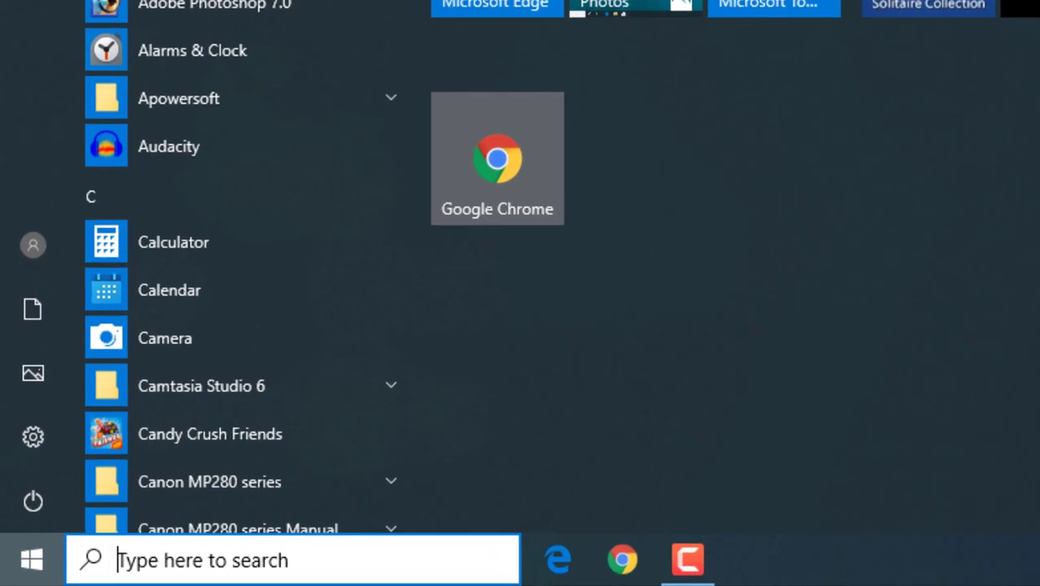
scroll(241, 267, "down", 5)
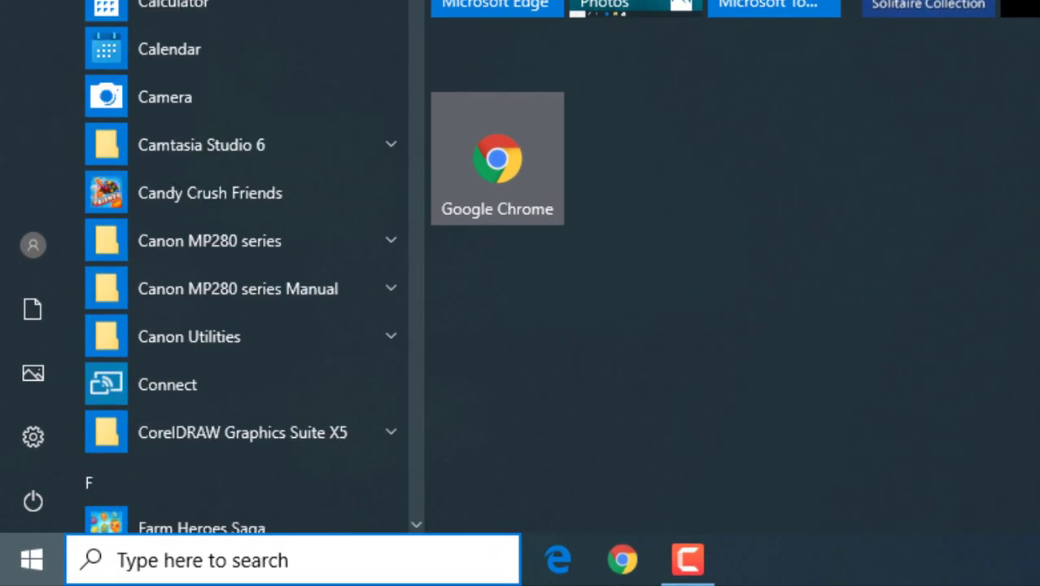
scroll(433, 4, "down", 2)
scroll(433, 4, "down", 3)
scroll(433, 4, "down", 3)
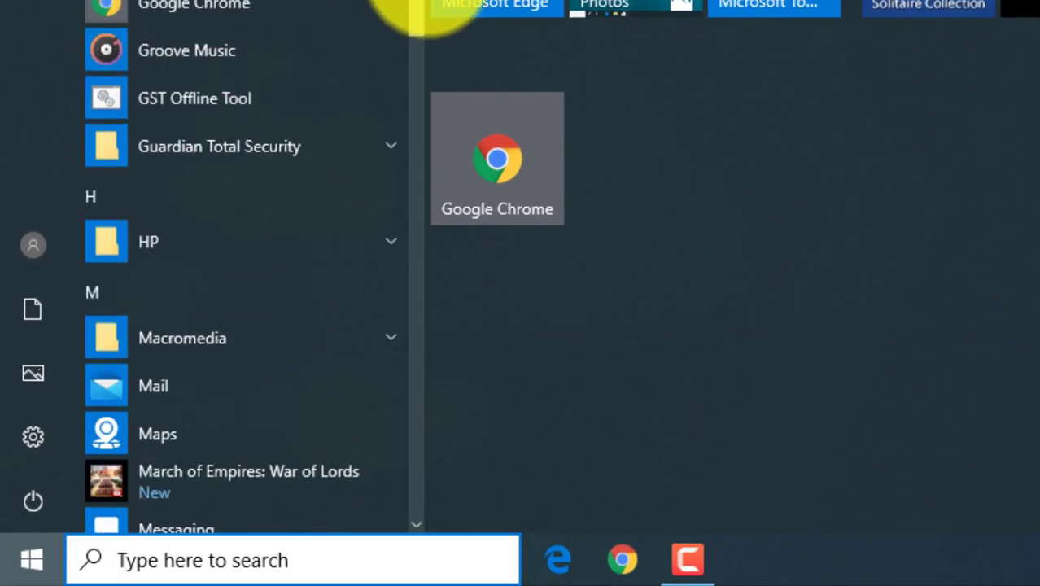
scroll(433, 4, "down", 2)
scroll(433, 20, "down", 1)
scroll(436, 58, "down", 4)
scroll(434, 61, "down", 1)
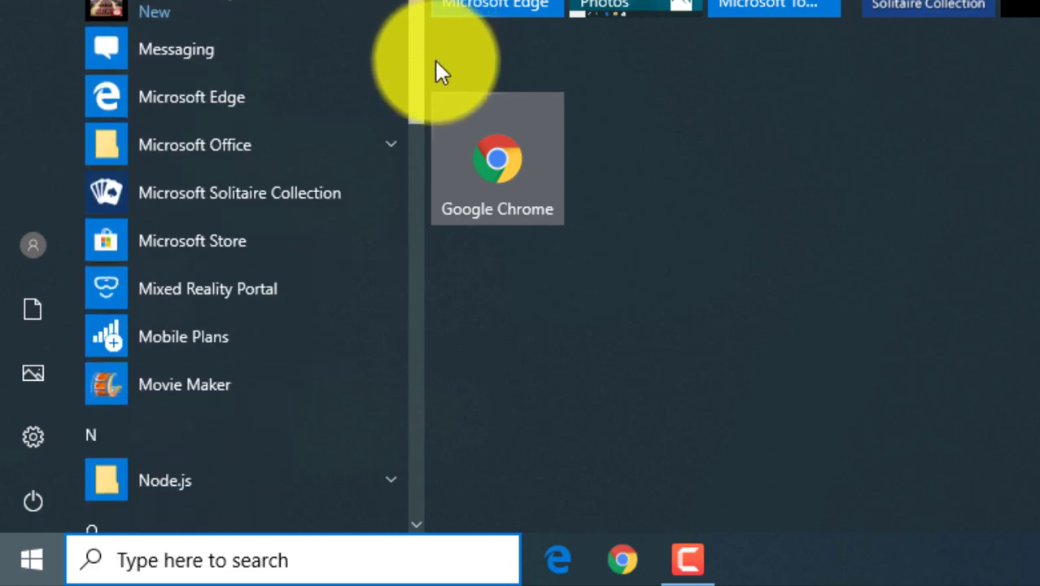
scroll(435, 66, "down", 1)
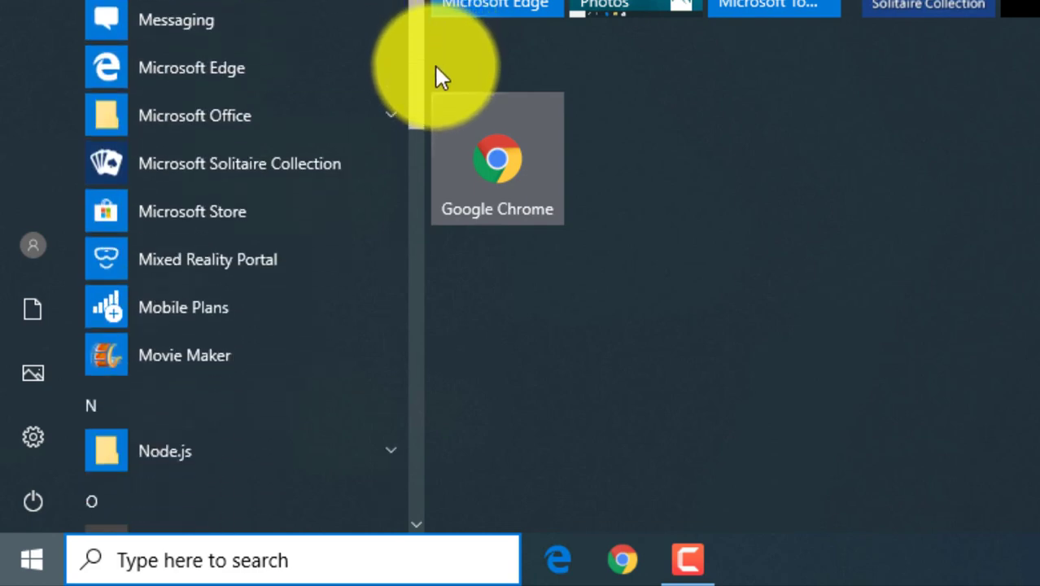
scroll(437, 98, "down", 3)
scroll(436, 102, "down", 2)
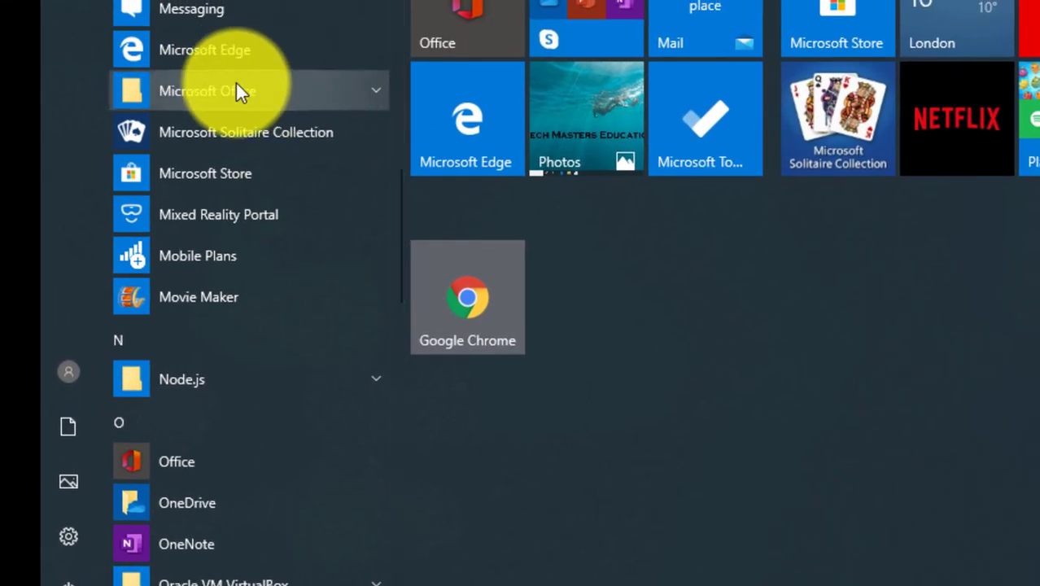
left_click(370, 92)
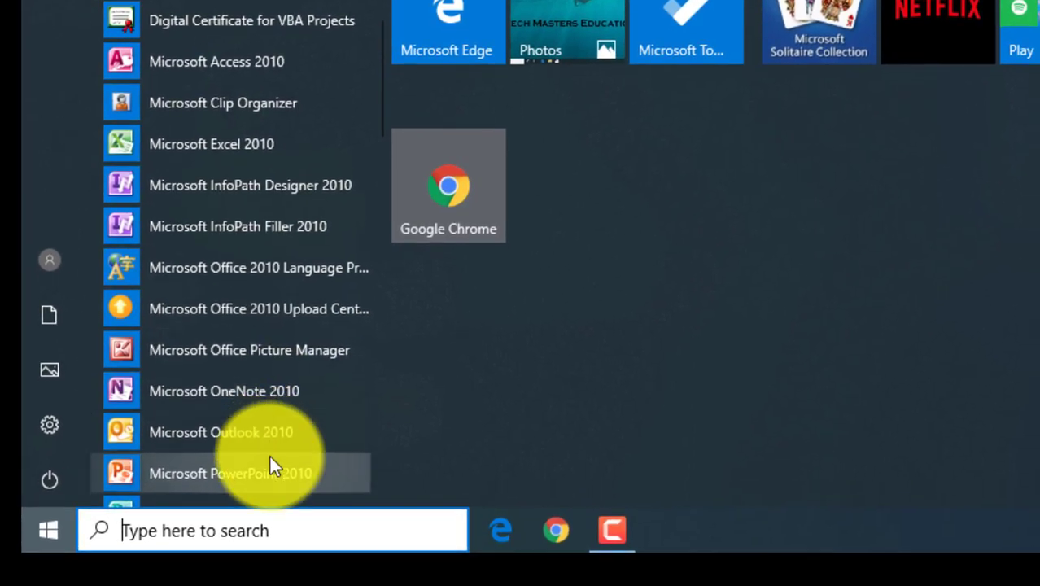
scroll(270, 460, "down", 2)
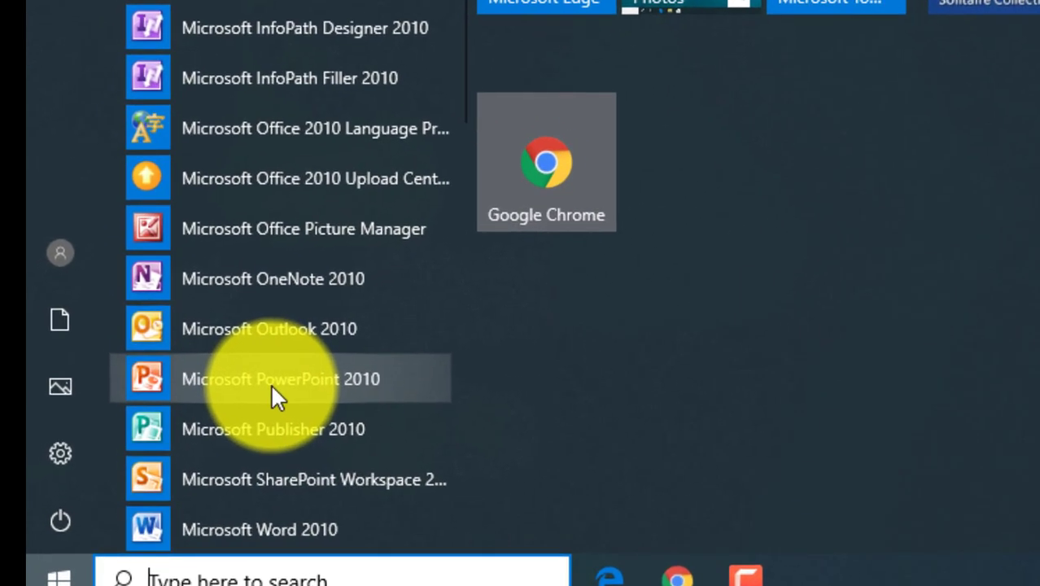
left_click(337, 376)
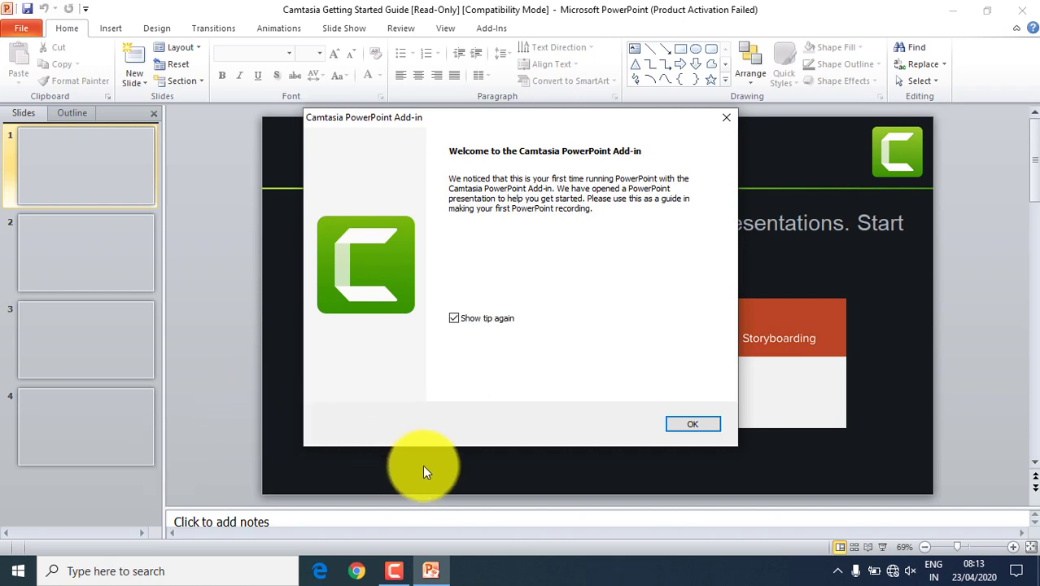
Dismiss the Camtasia add-in welcome message and the Office activation notice
left_click(693, 425)
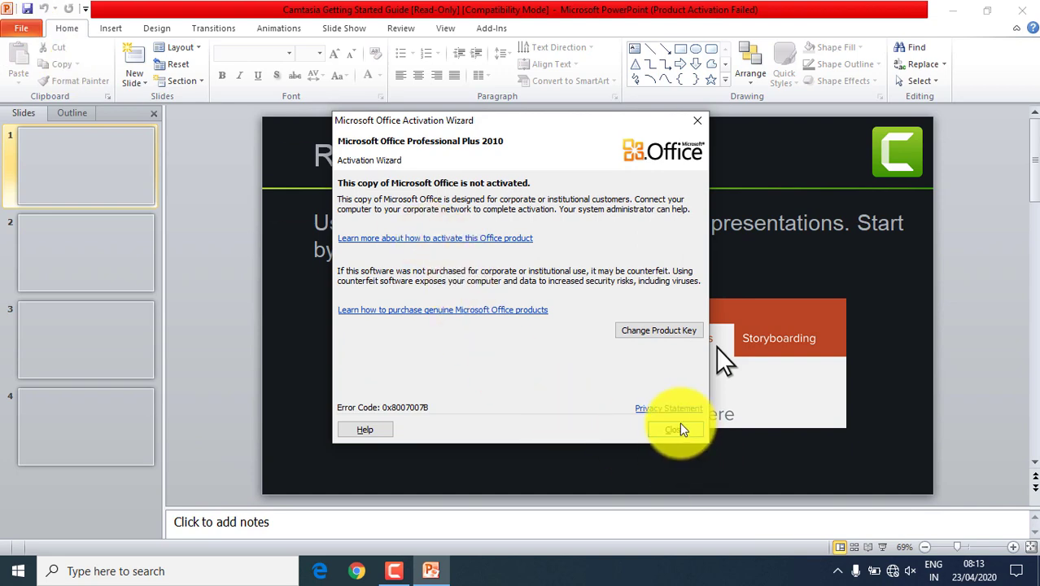
left_click(682, 432)
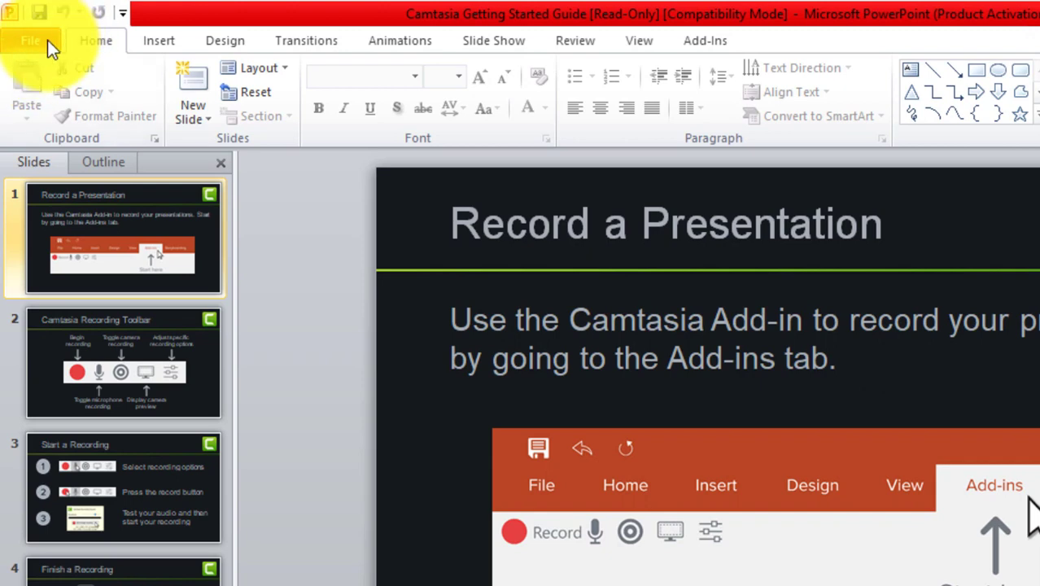
Create a new Blank presentation from File > New
left_click(39, 38)
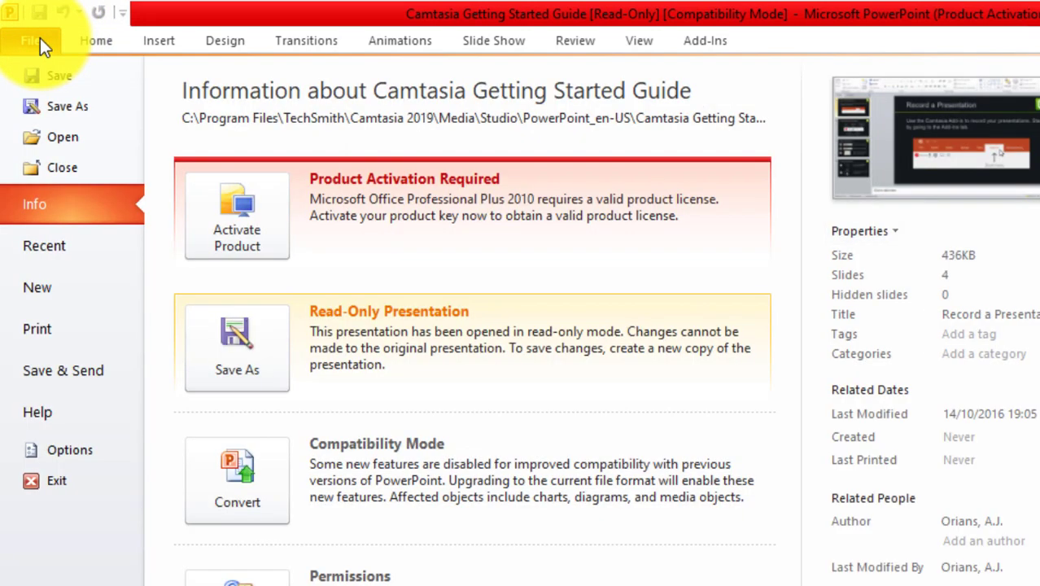
left_click(26, 289)
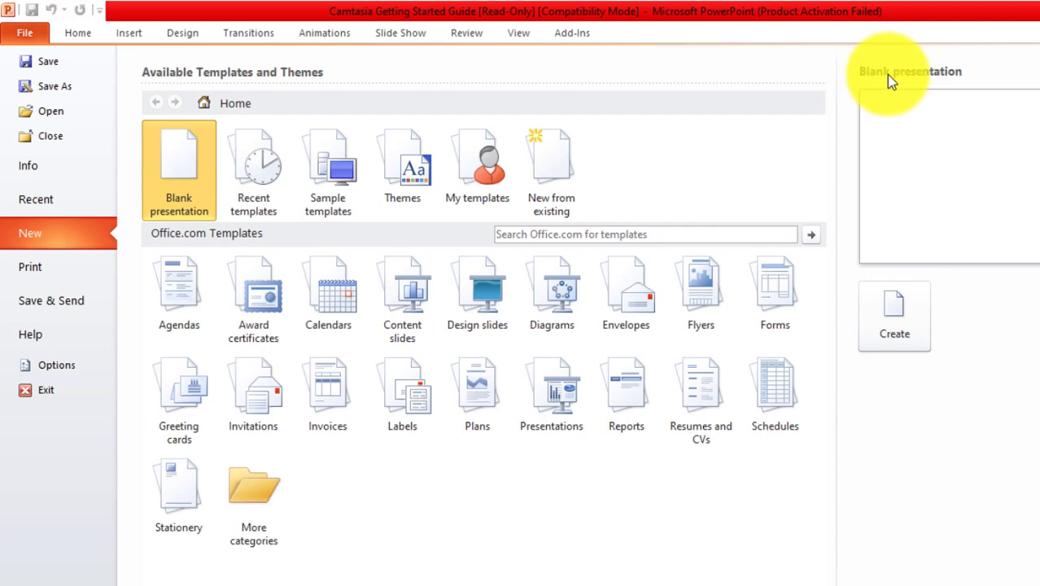
left_click(895, 332)
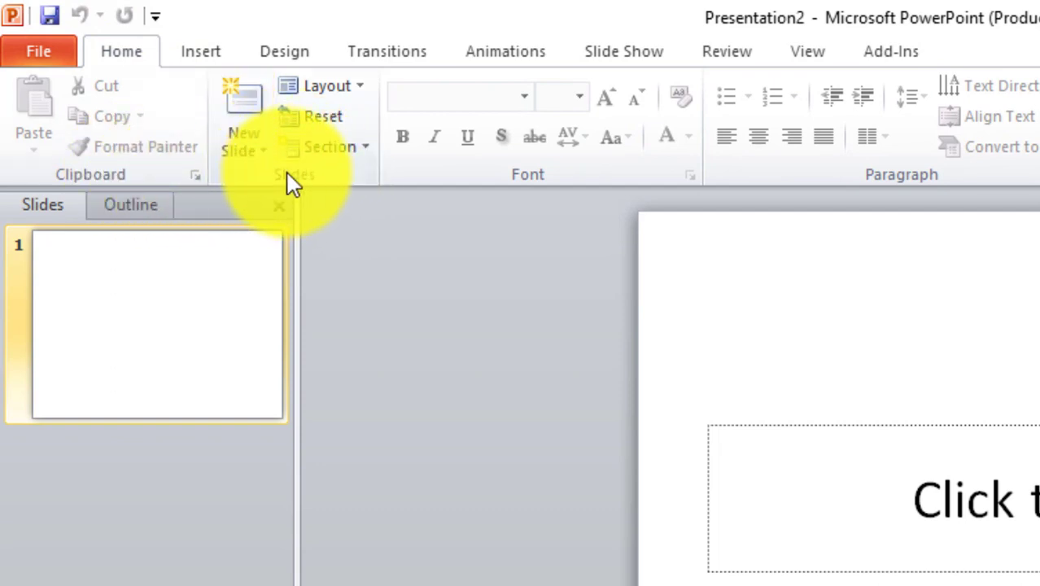
Show the Office Theme slide layout gallery from the Home tab's Layout button
left_click(355, 84)
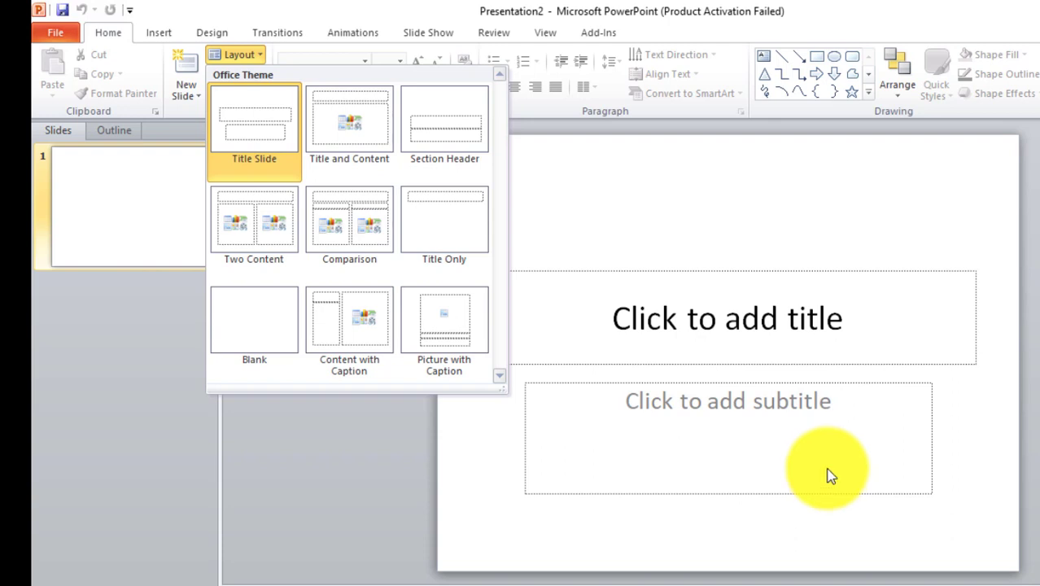
Switch slide 1 to the Title and Content layout, then back to Title Slide
left_click(345, 125)
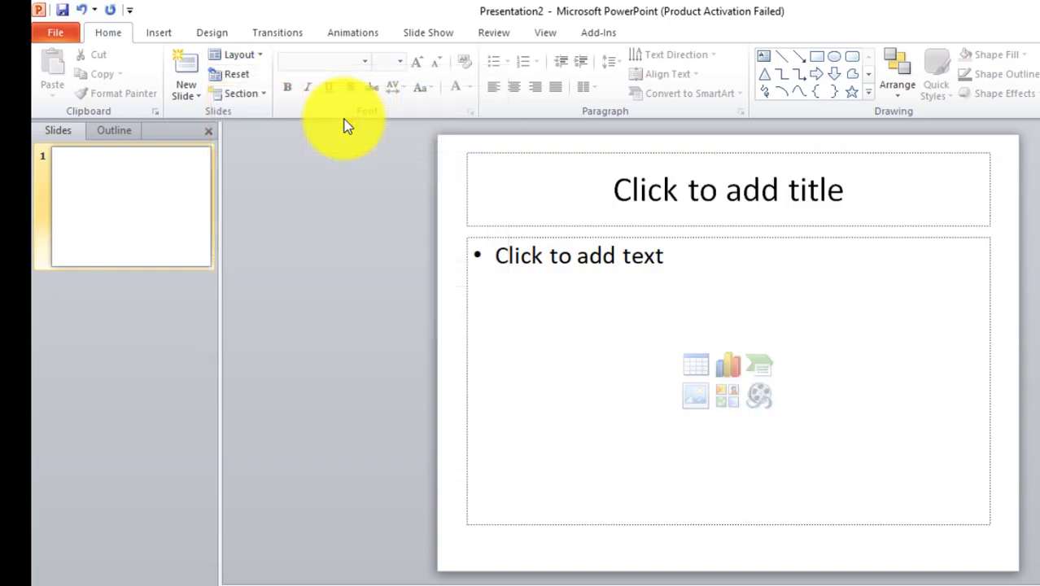
left_click(244, 55)
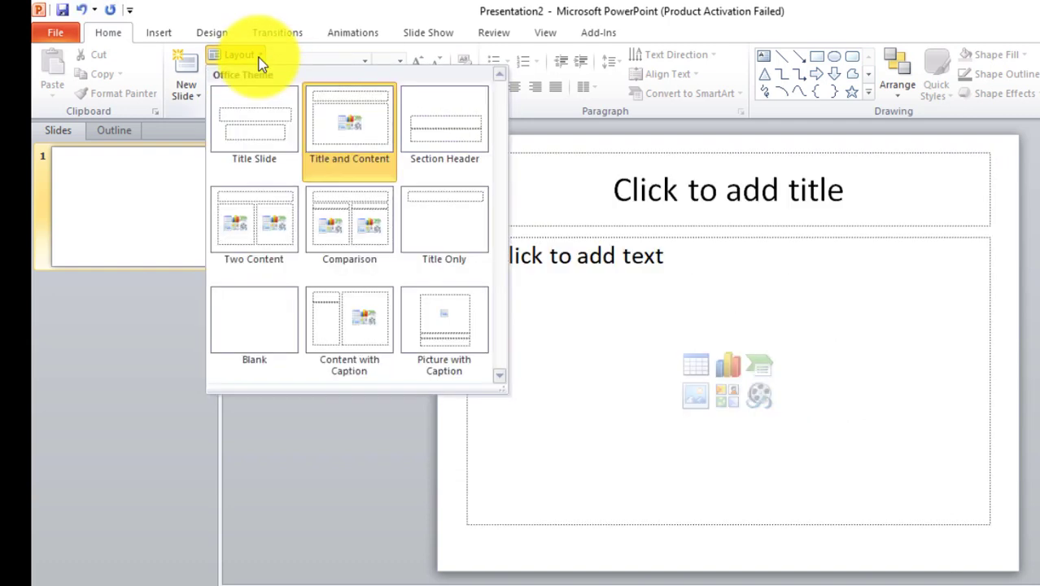
left_click(251, 133)
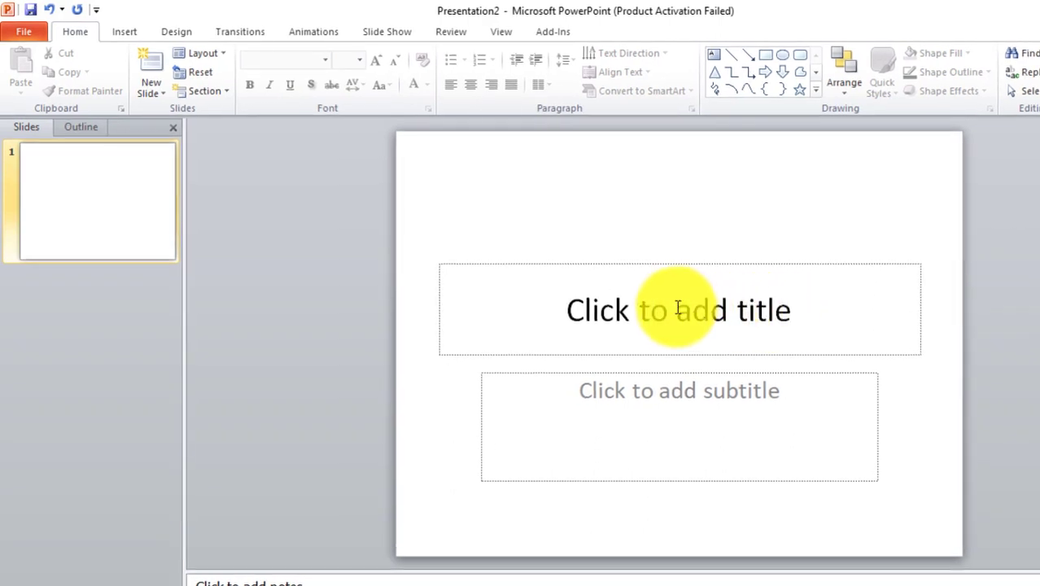
Type 'MY TRIAL PRESENTATION' as the slide title and 'TECH MASTERS EDUCATION' as its subtitle
left_click(678, 308)
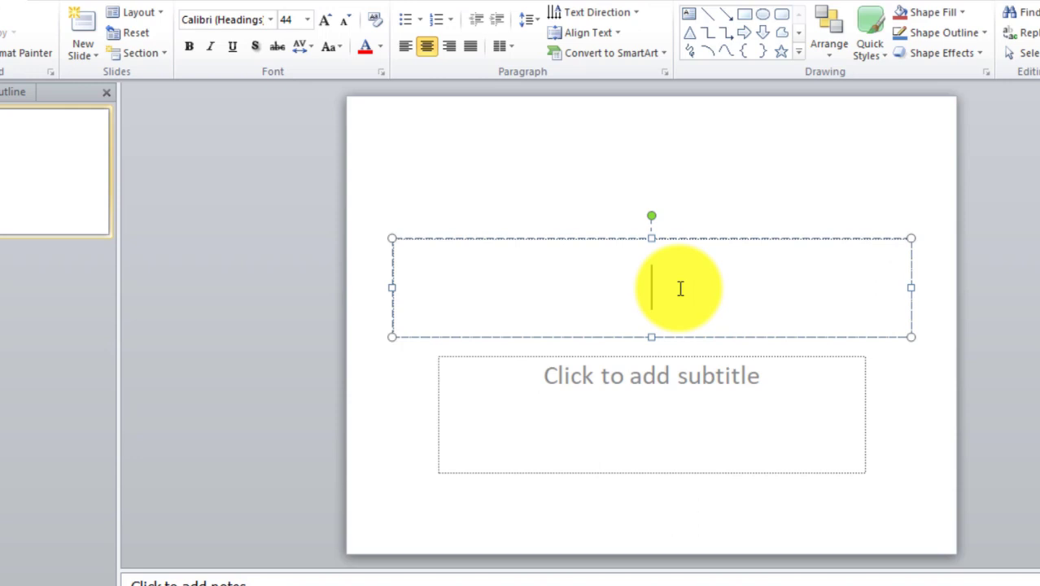
type("M")
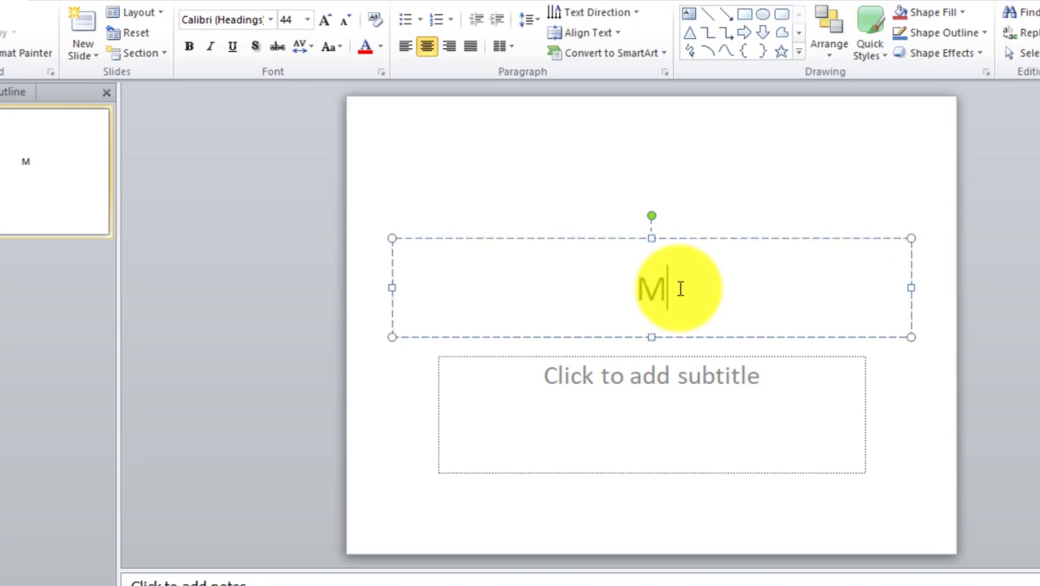
type("Y")
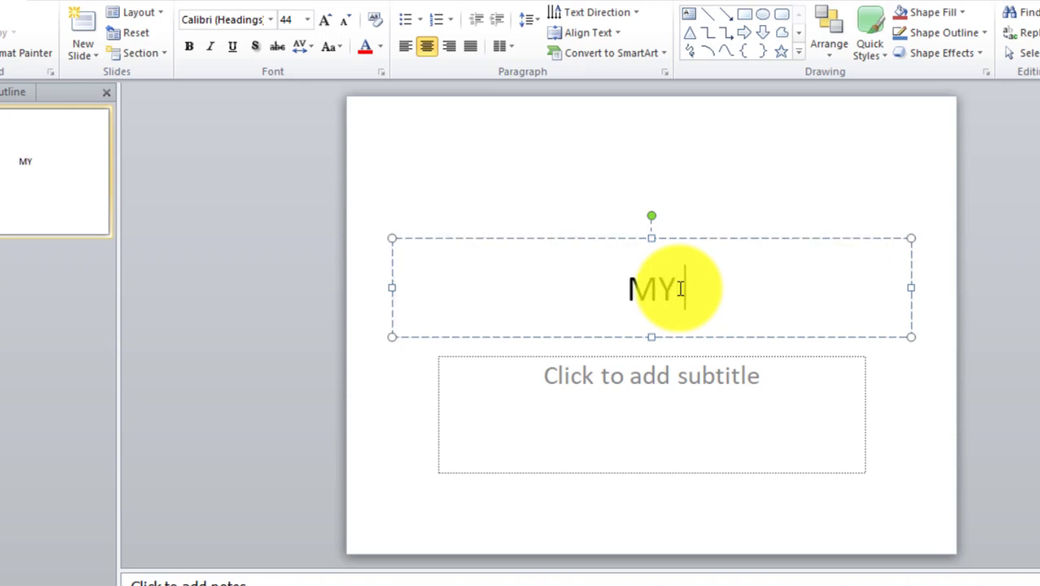
type(" T")
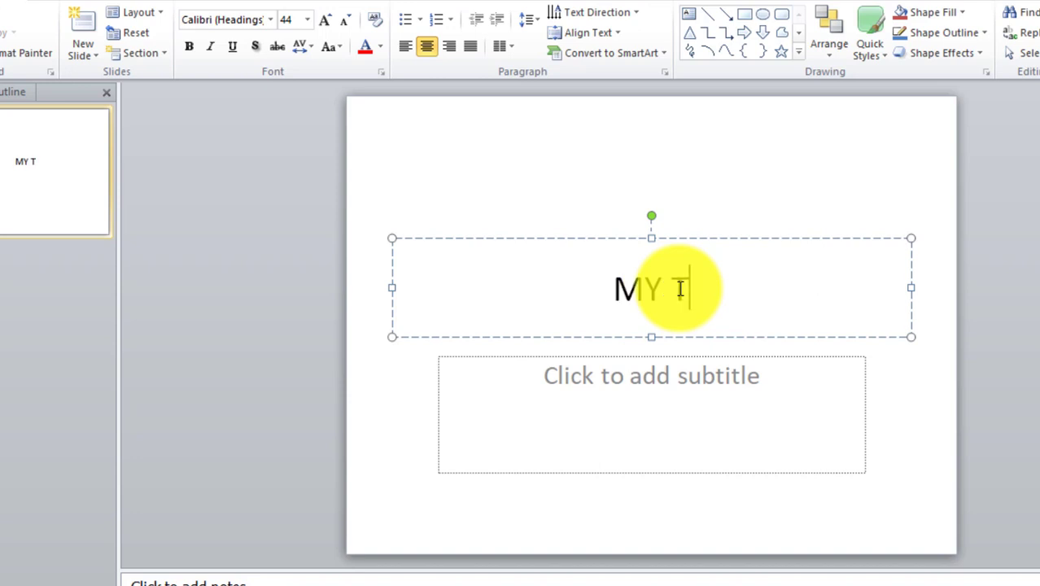
type("RIAL ")
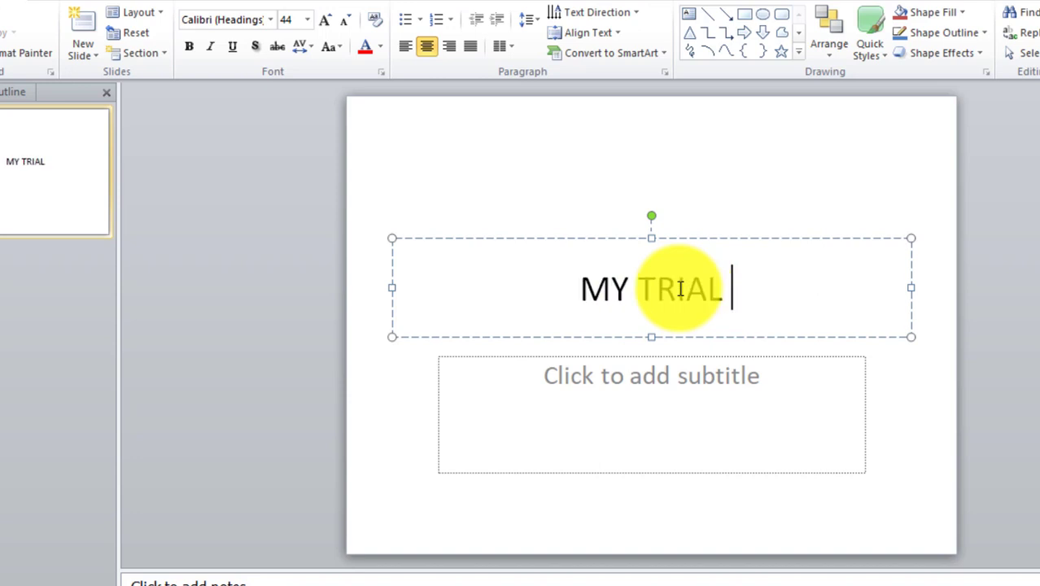
type("PRESENTA")
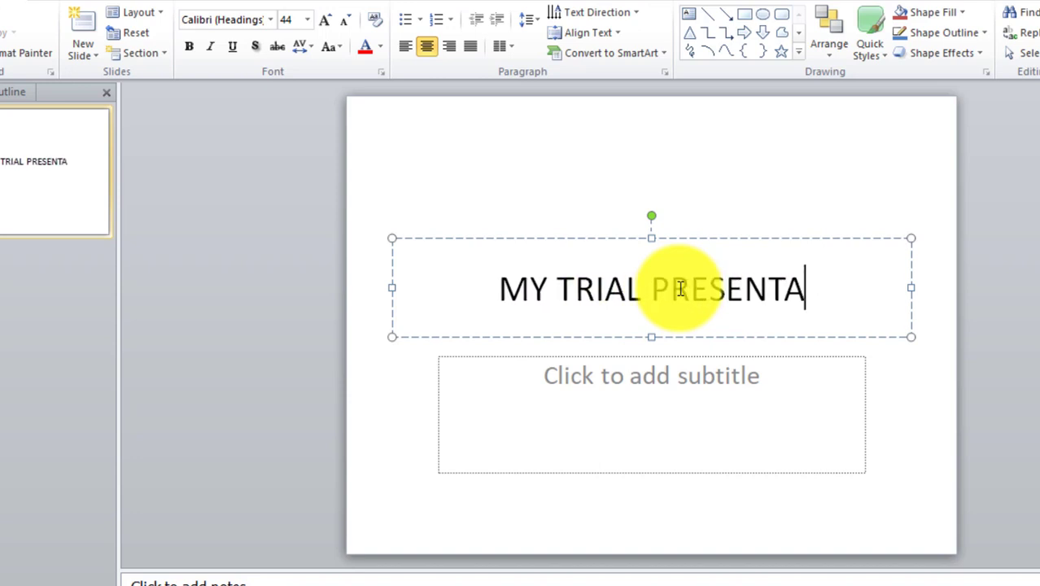
type("TION")
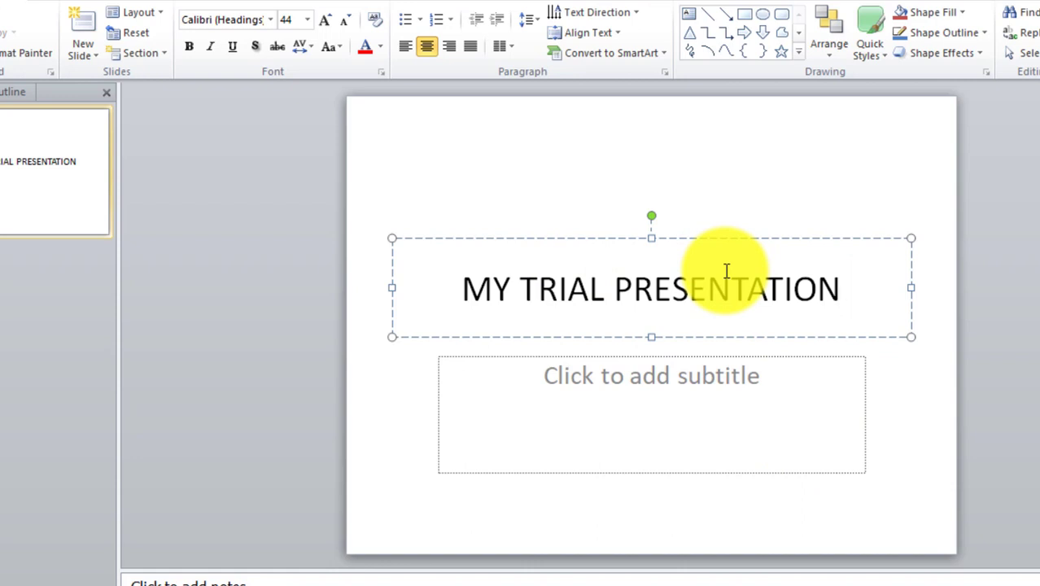
left_click(692, 376)
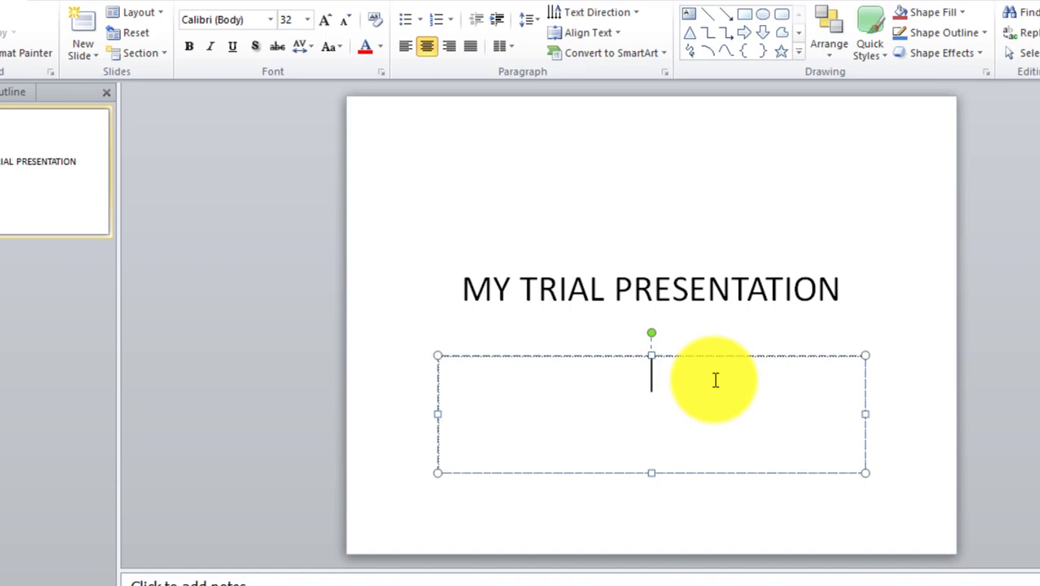
type("TECH ")
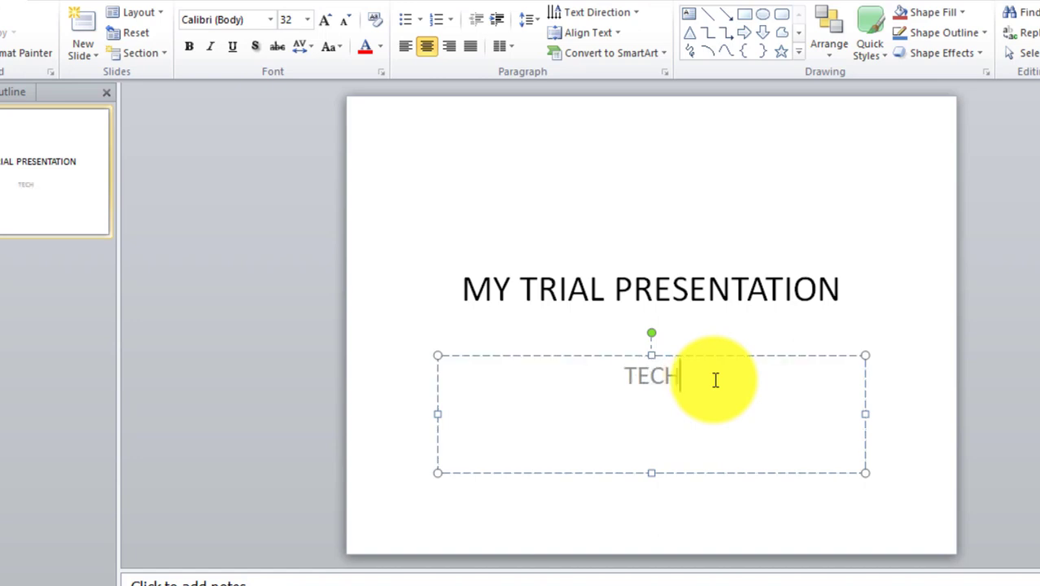
type("MA")
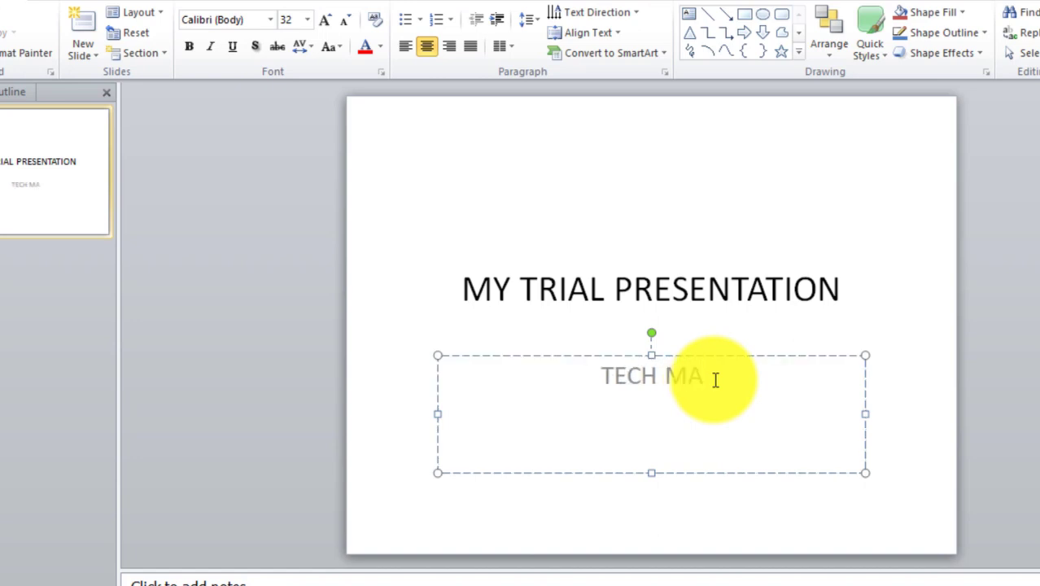
type("STERS EDU")
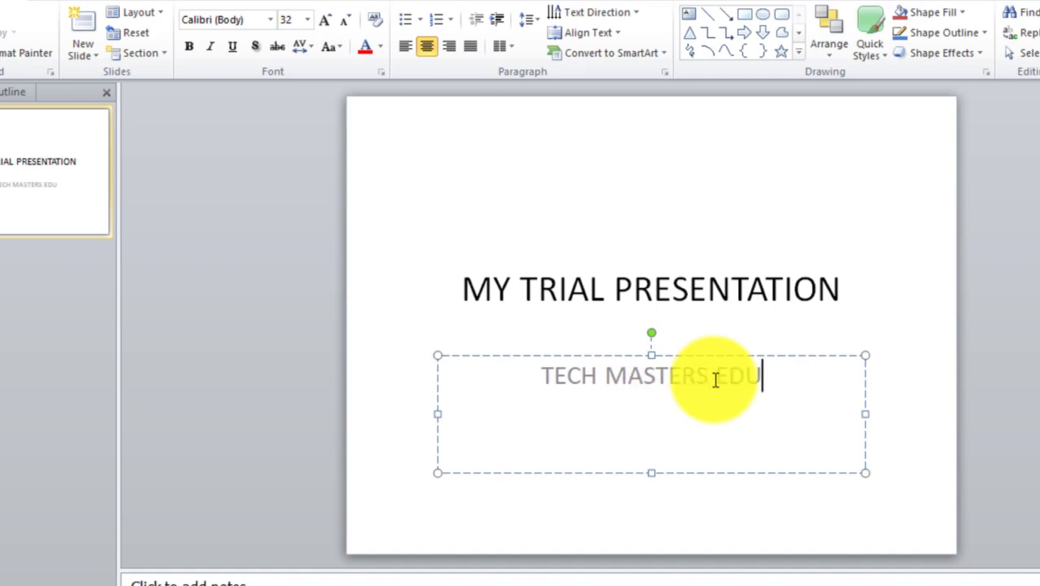
type("CATION")
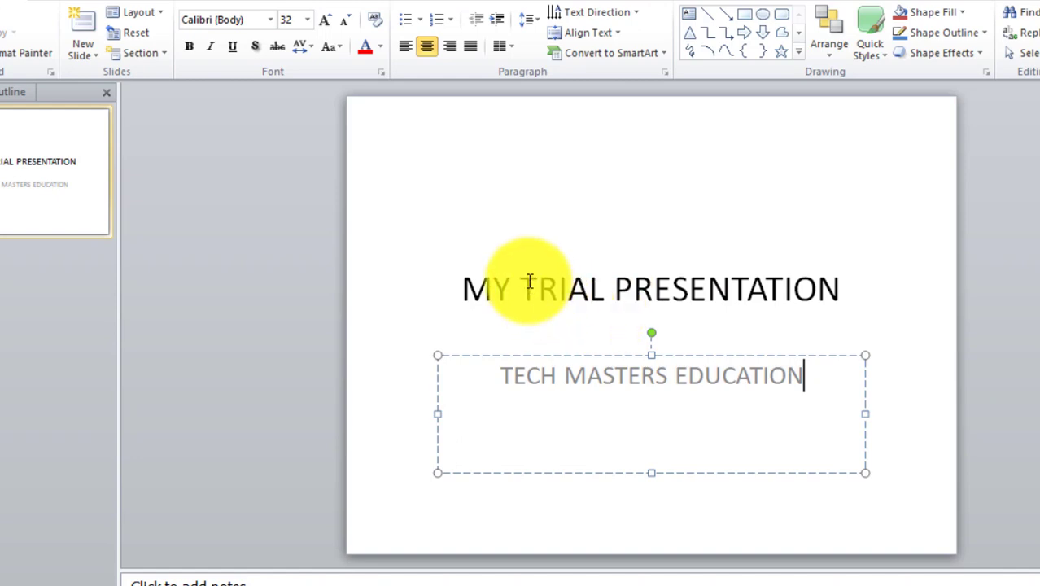
left_click(552, 247)
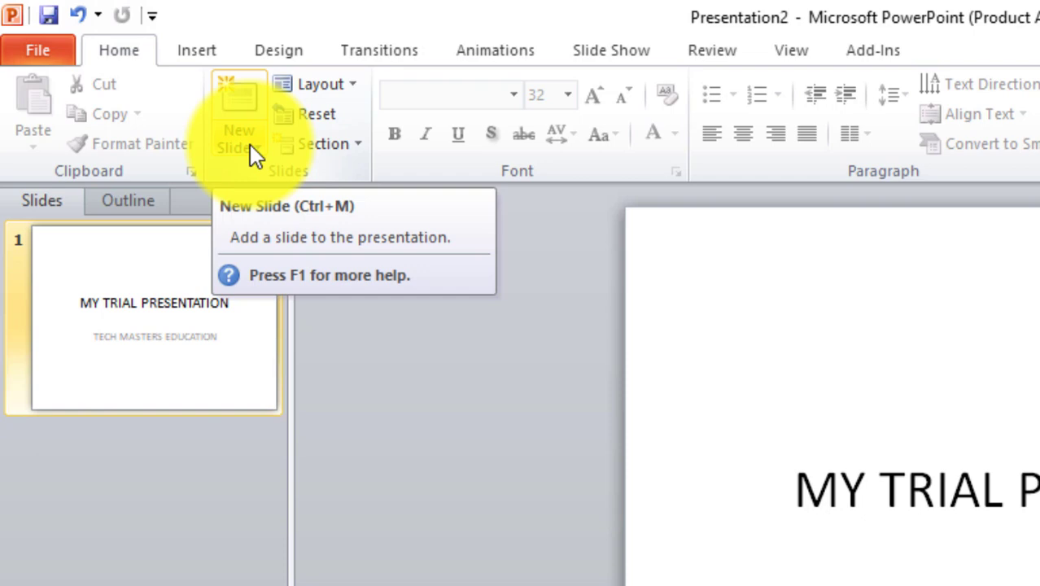
Insert a new Title and Content slide after the title slide and view the layouts
left_click(241, 91)
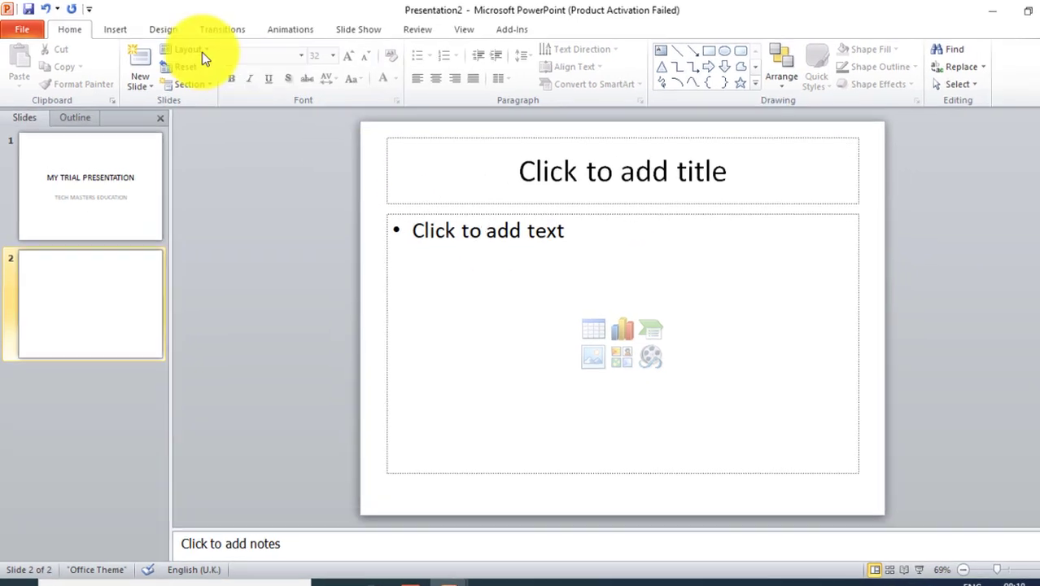
left_click(180, 47)
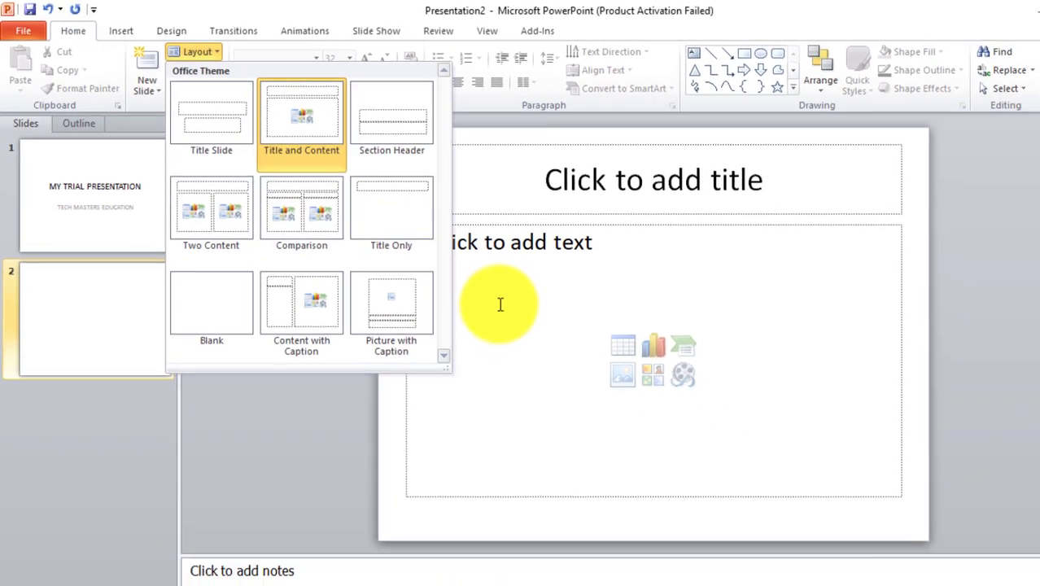
Keep the current layout and title slide 2 'MY NAME'
left_click(651, 163)
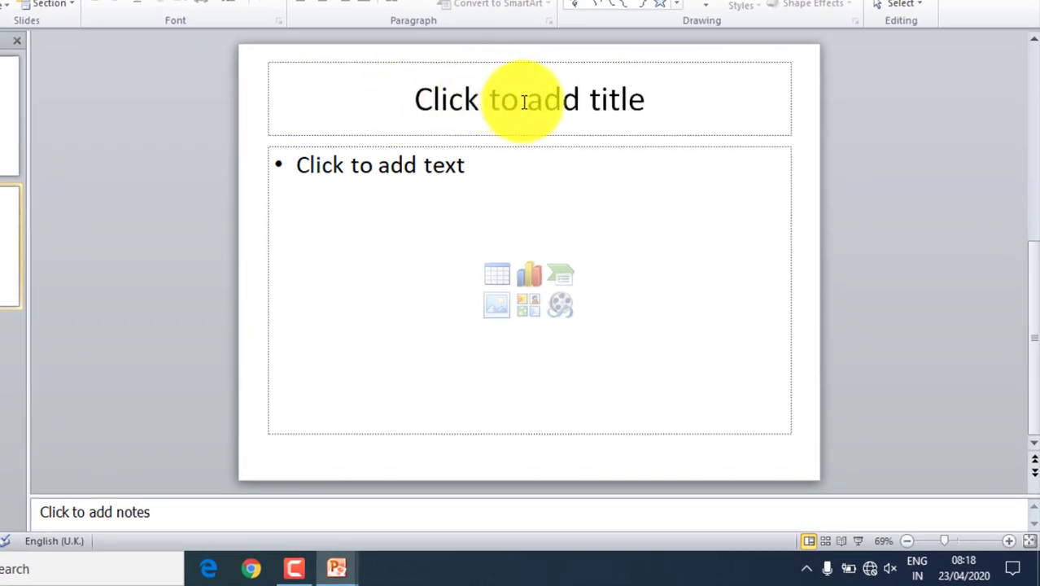
left_click(581, 96)
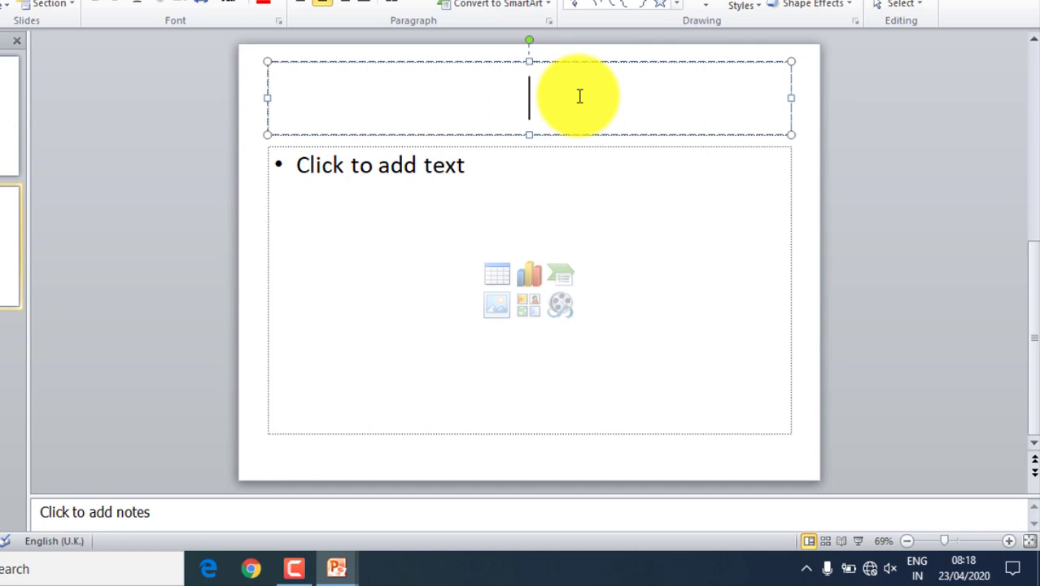
type("MY NAME")
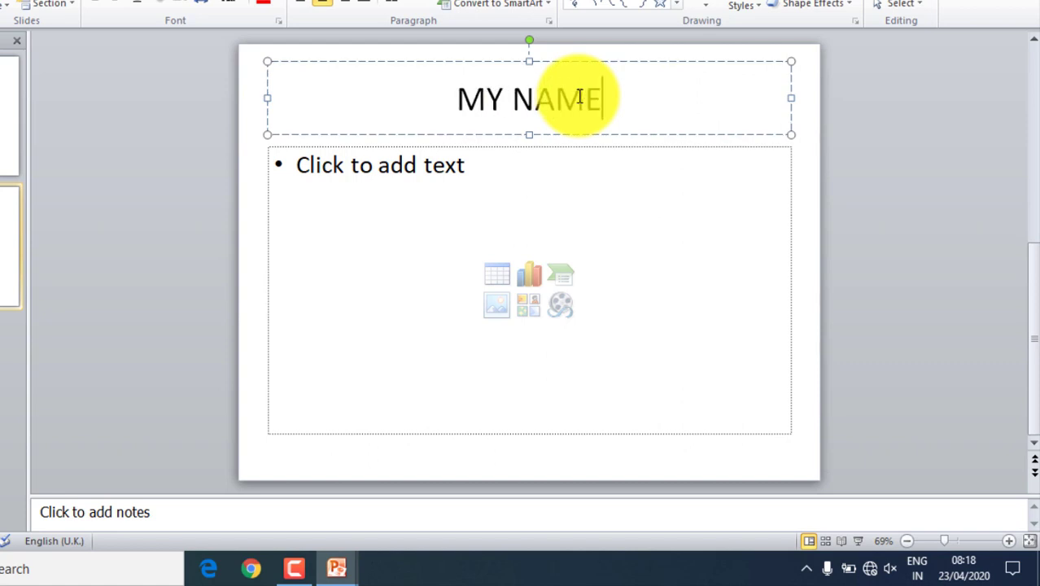
Add the bullet 'MY NAME IS XYZ', correcting a typo, and review both placeholders
left_click(454, 184)
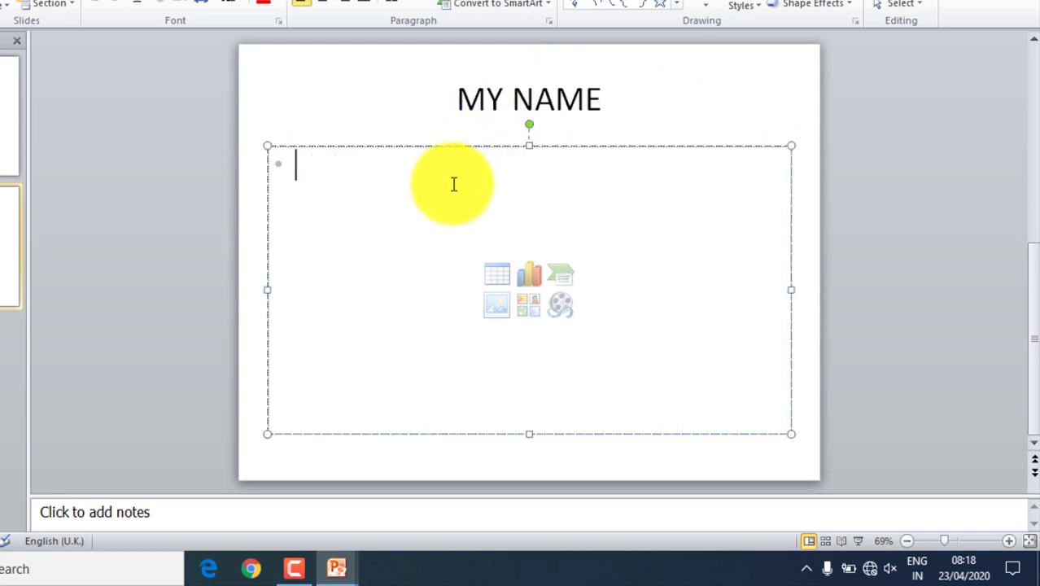
type("MY ")
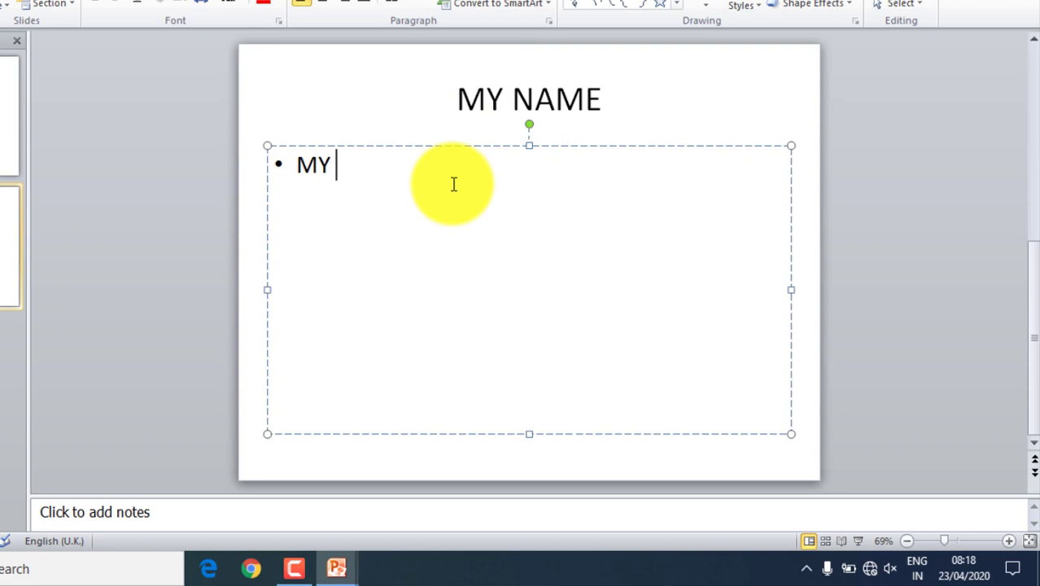
type("NAME IS ")
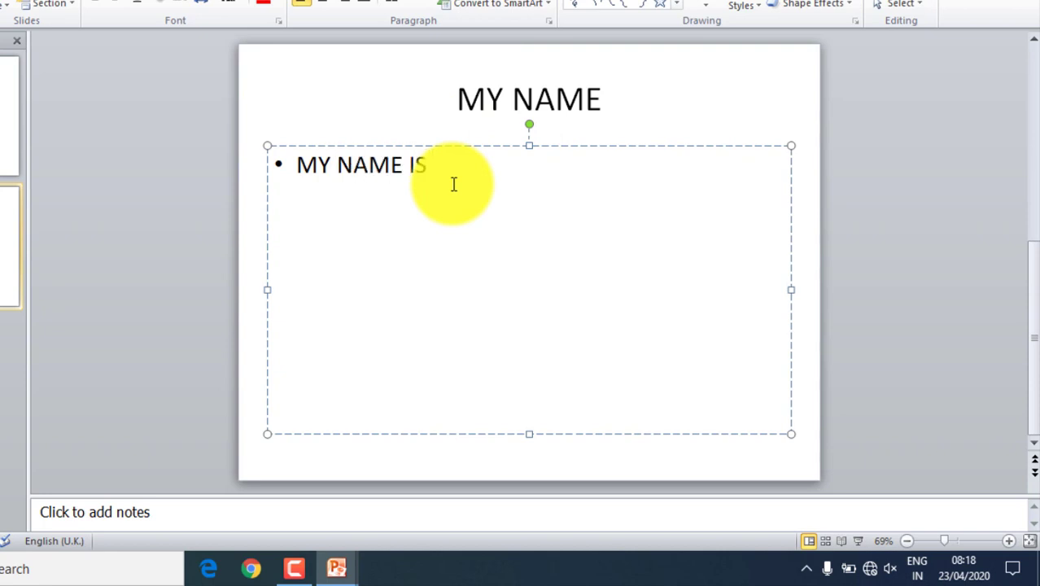
type("AX")
key("BackSpace")
key("BackSpace")
type("X")
type("YZ.")
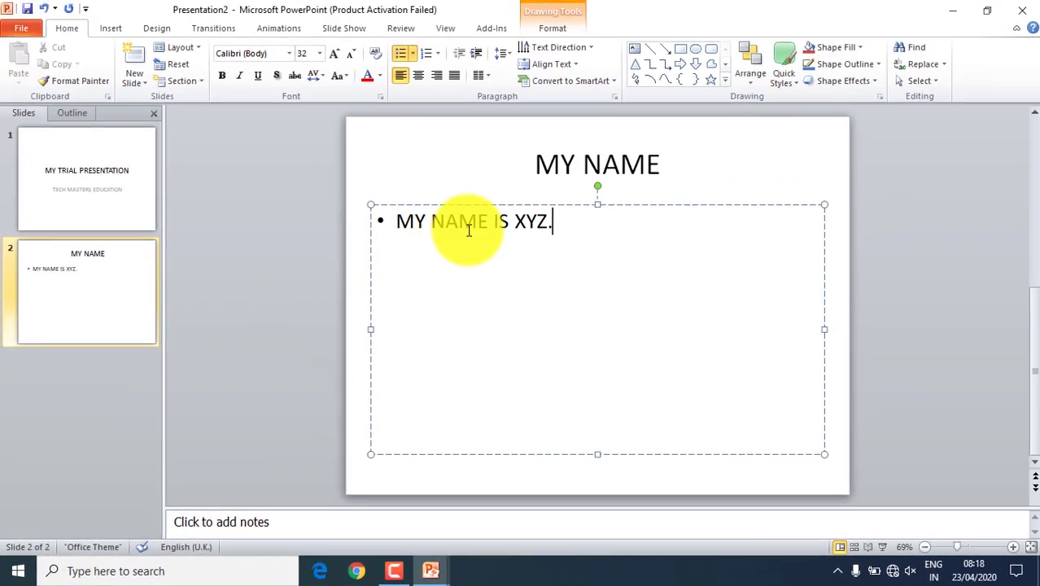
left_click(493, 181)
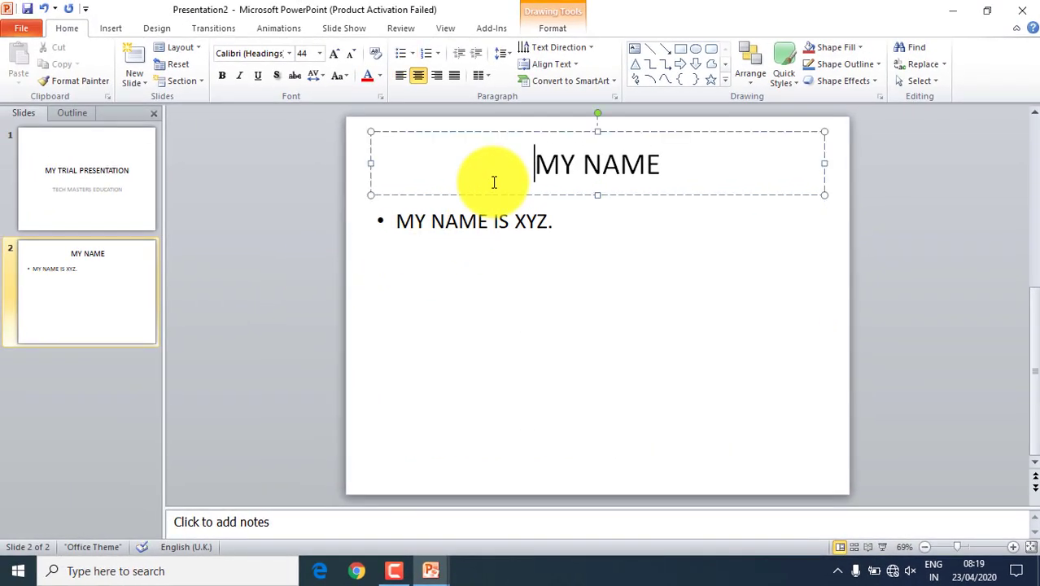
left_click(453, 341)
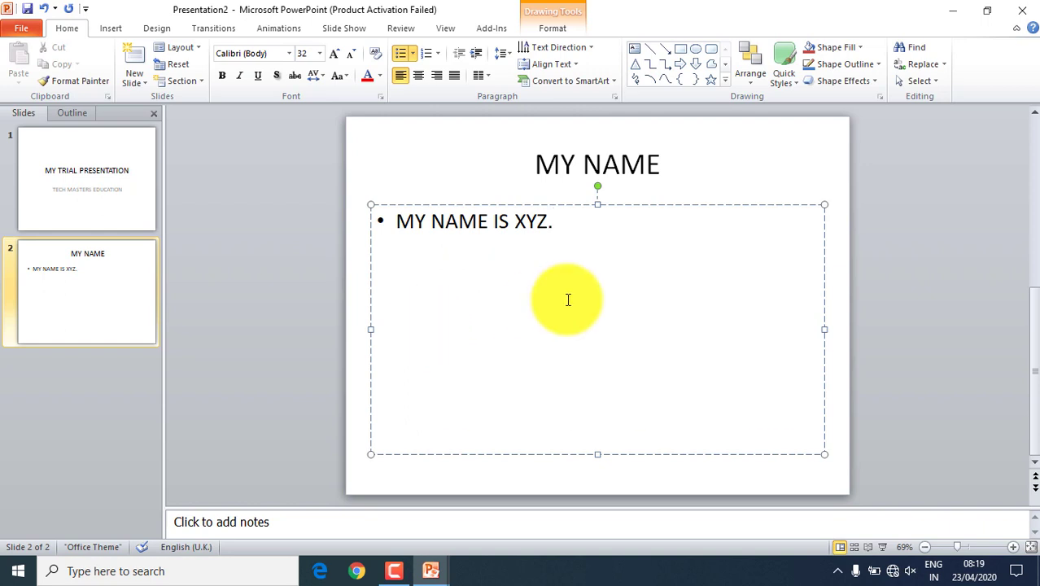
left_click(449, 158)
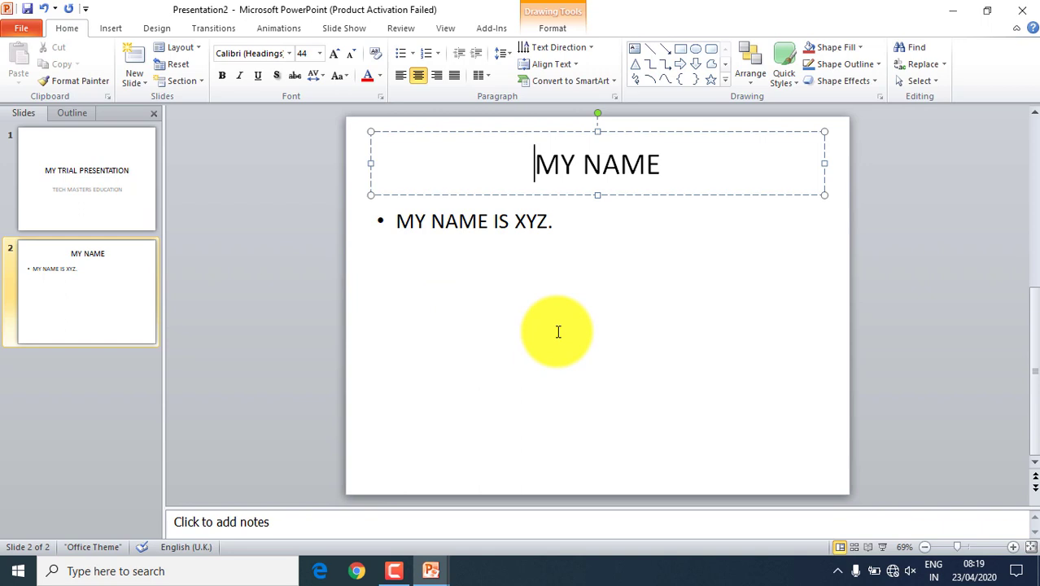
left_click(515, 307)
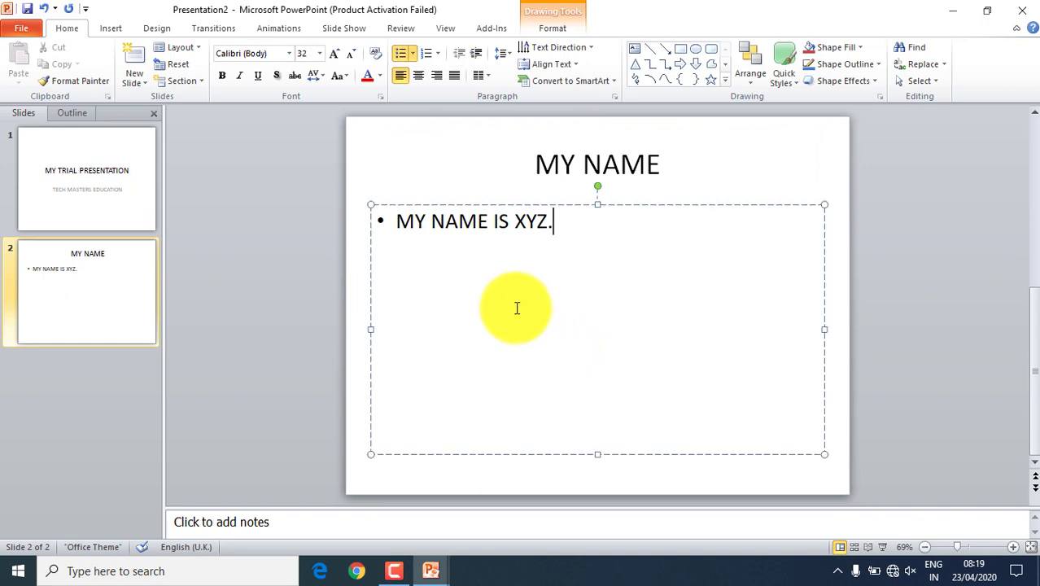
Add a new slide titled 'MY CITY' with the bullet 'MY CITY IS MUZAFFARNAAR'
left_click(157, 54)
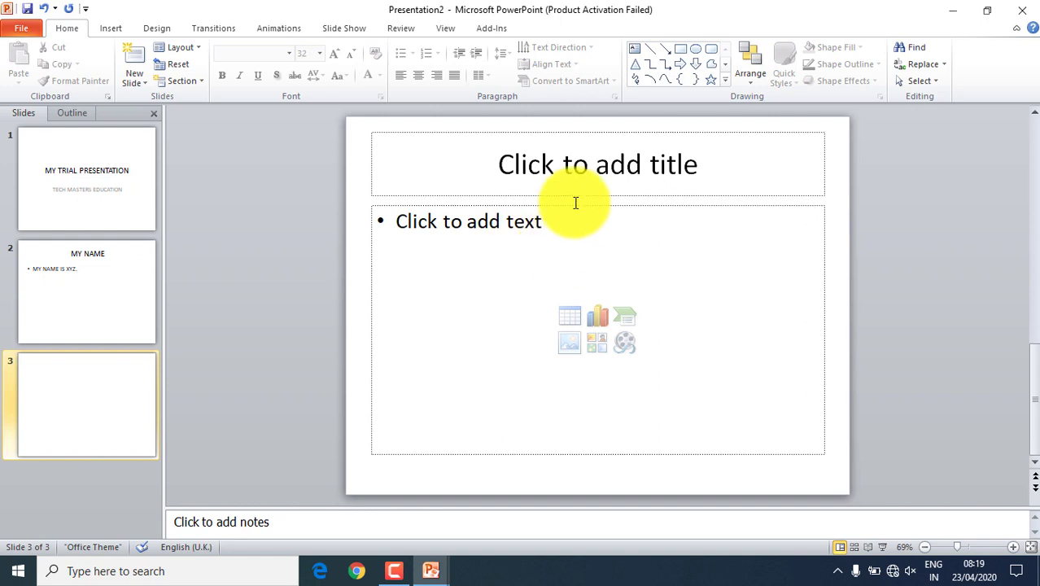
left_click(587, 161)
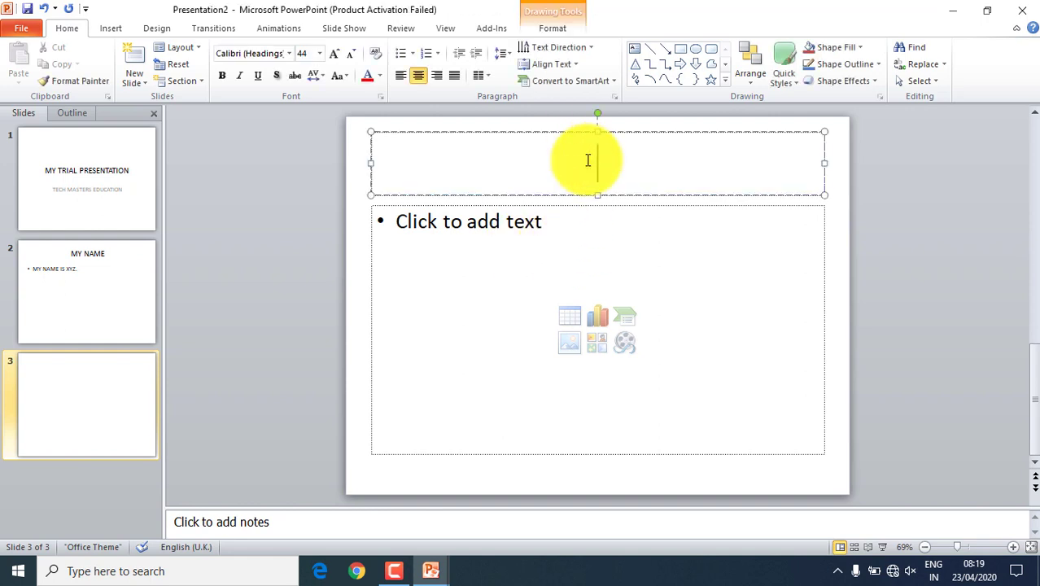
type("MY ")
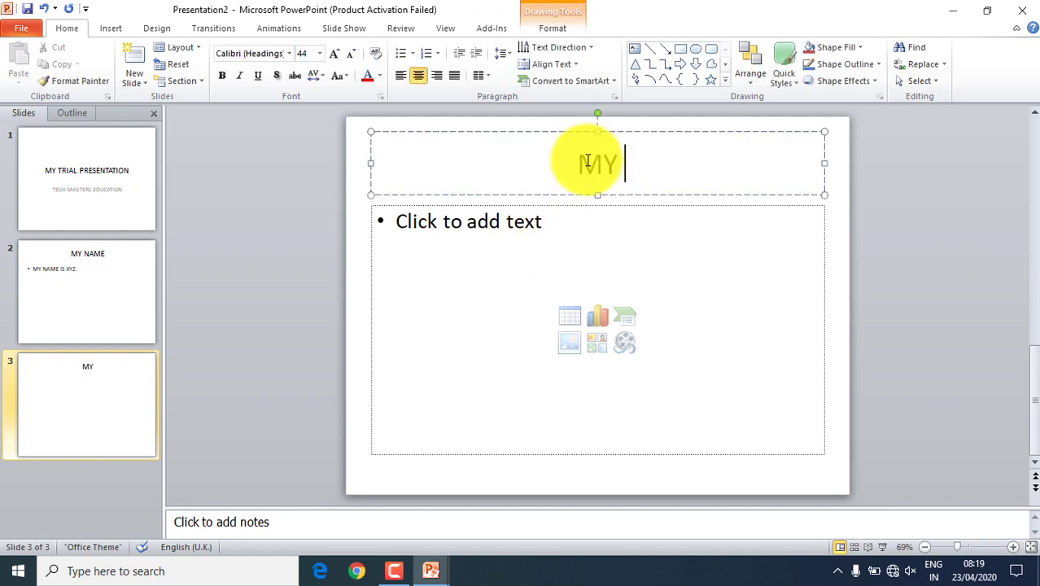
type("CITY")
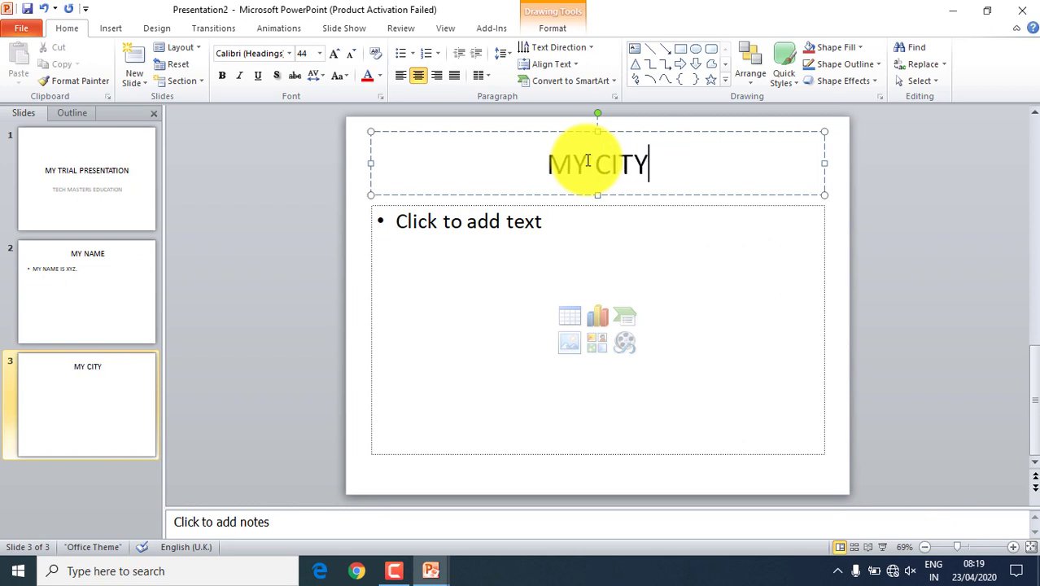
left_click(537, 236)
type("MY")
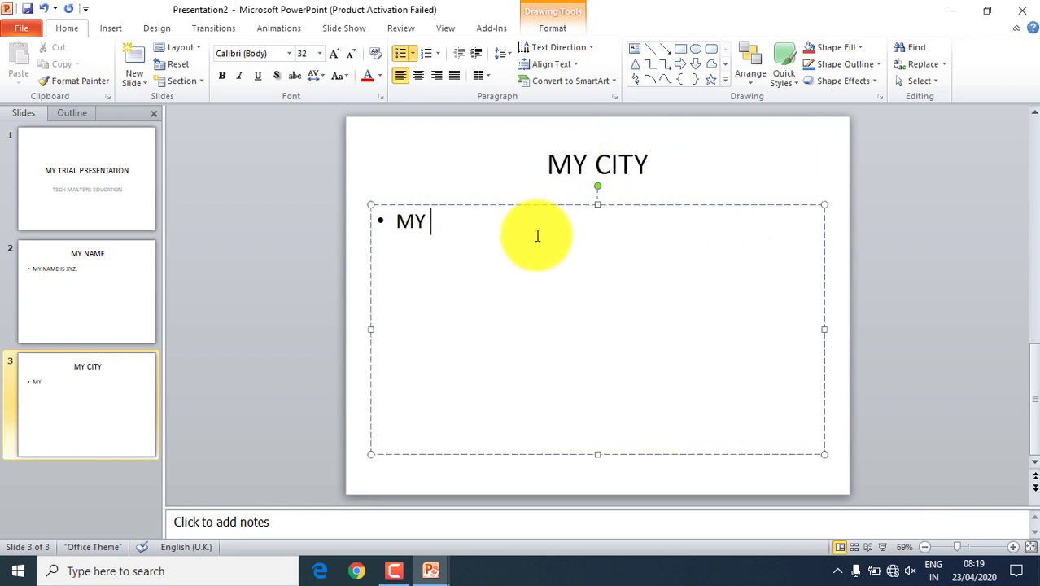
type(" CITY IS M")
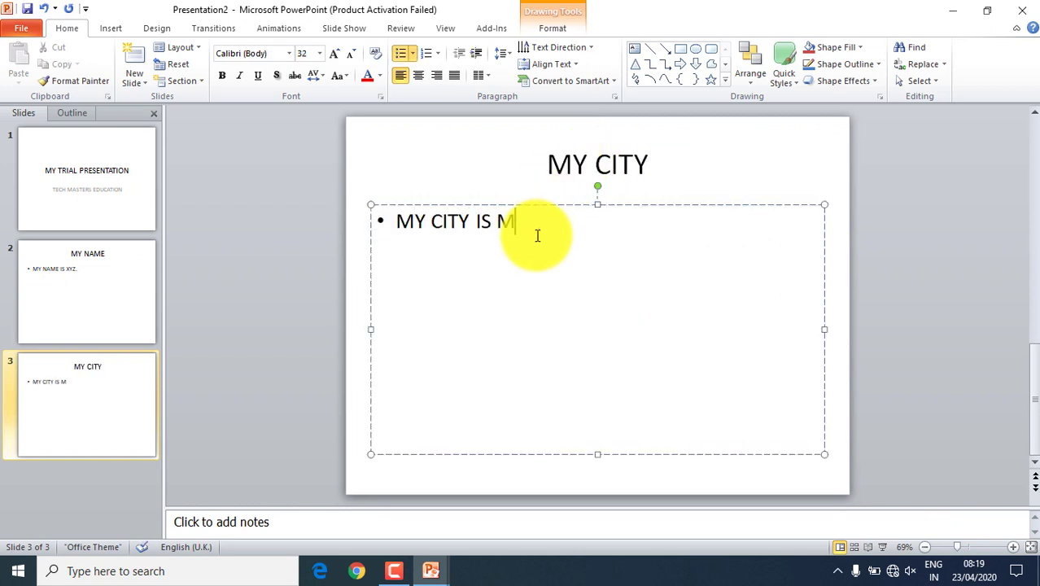
type("UZAFFAR")
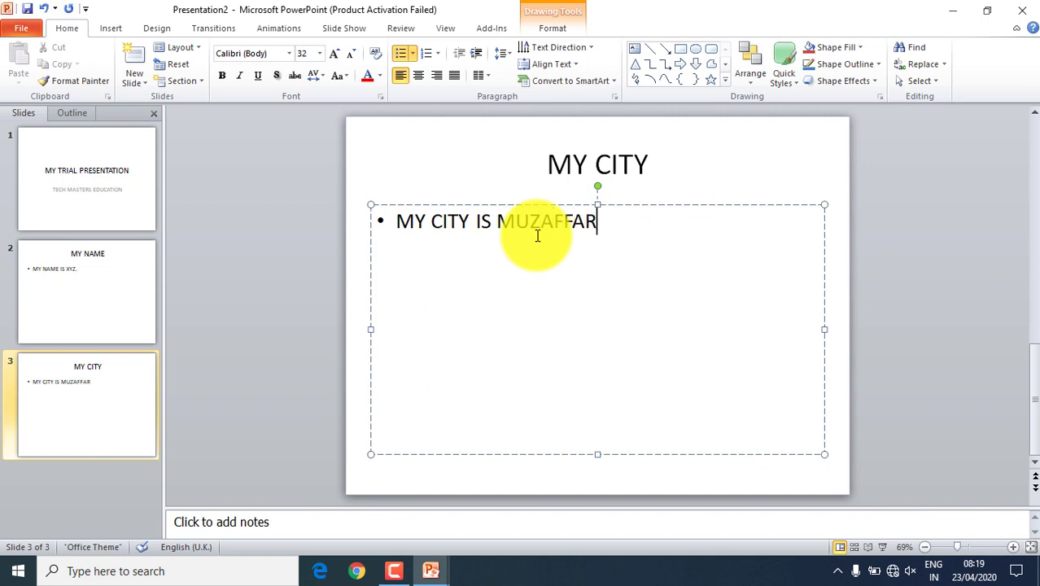
type("NAAR.")
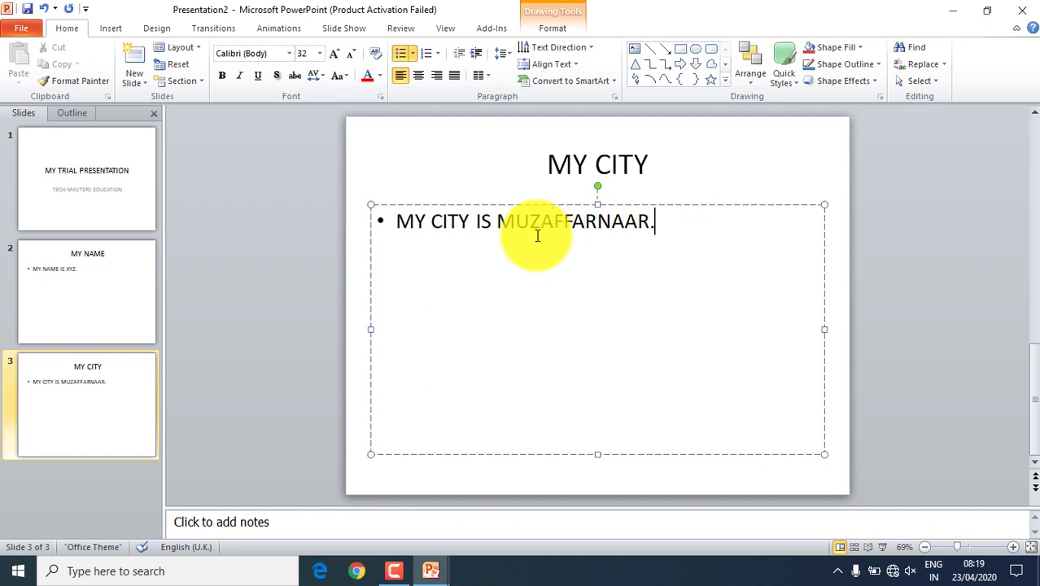
left_click(442, 164)
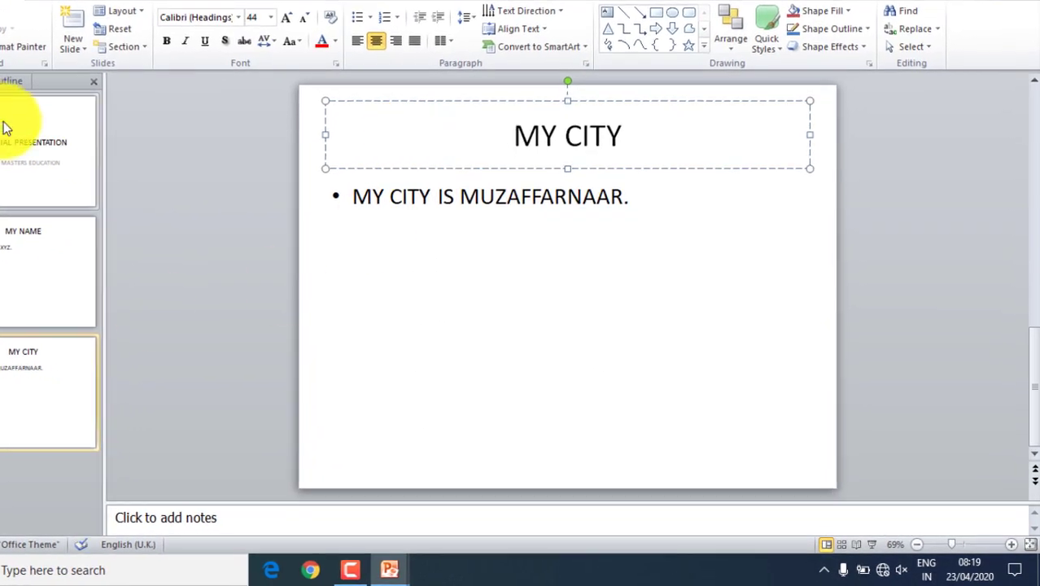
left_click(25, 143)
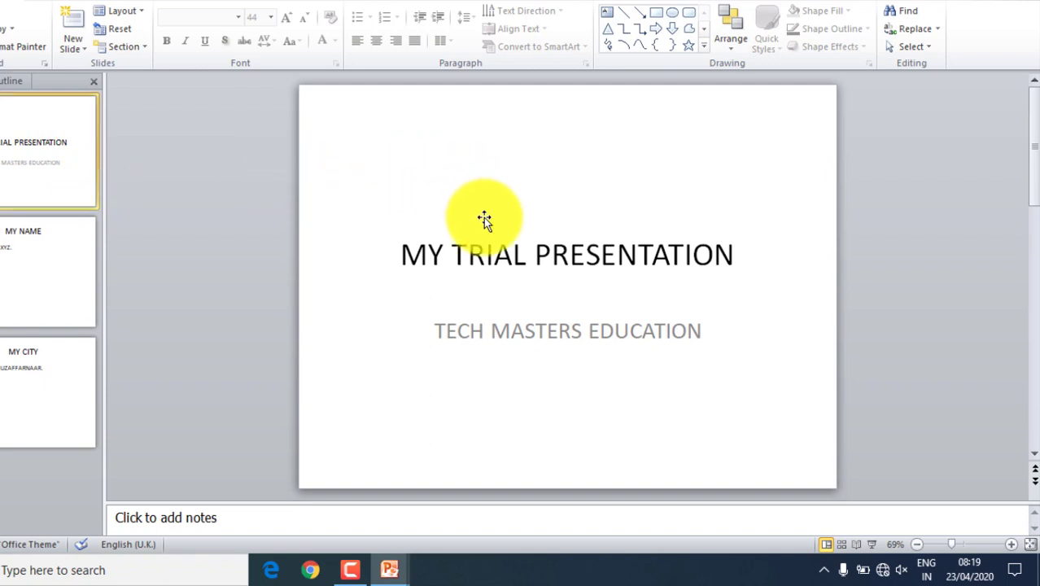
left_click(494, 244)
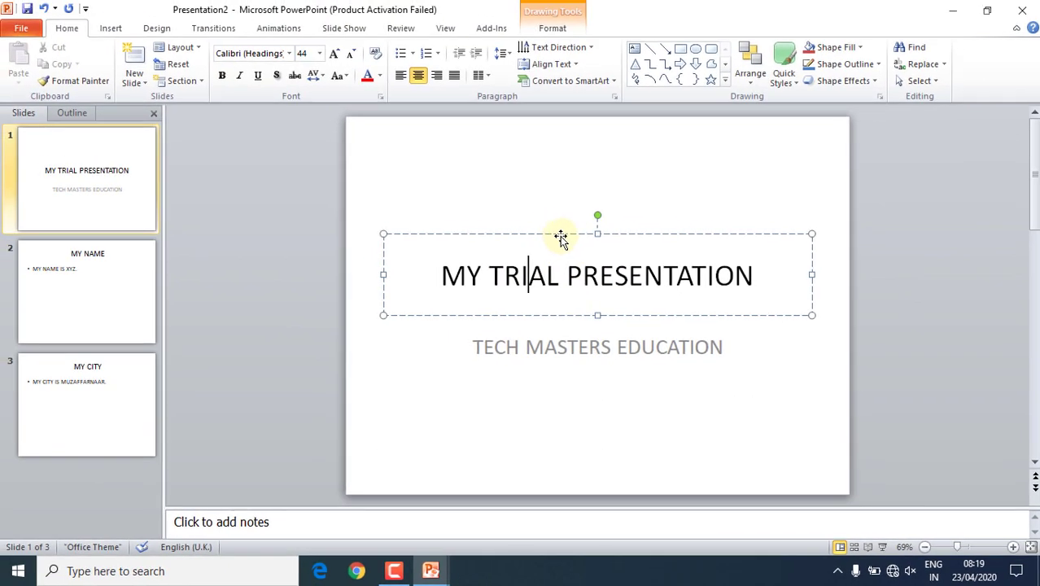
left_click(549, 210)
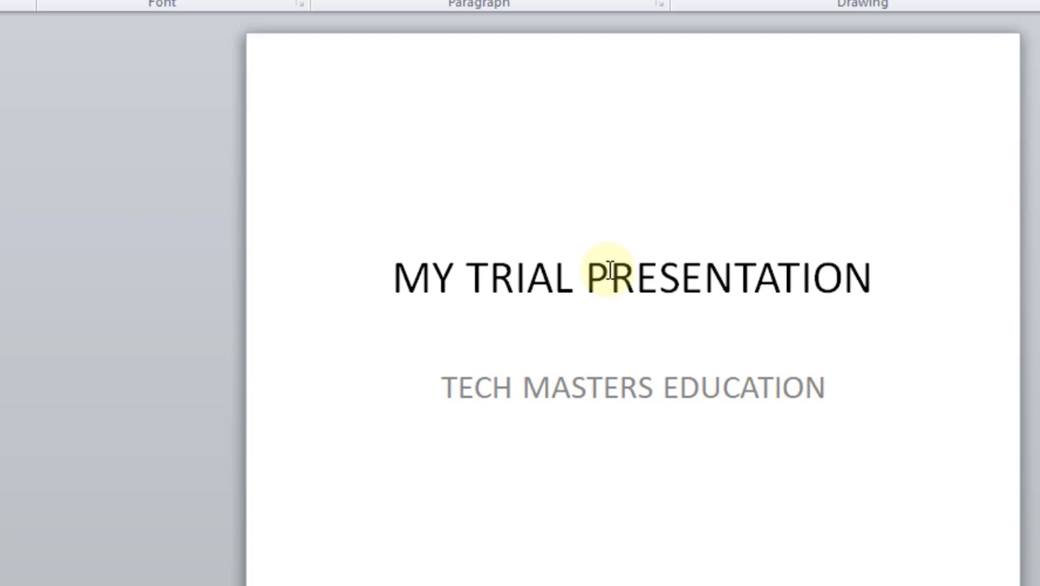
left_click(610, 273)
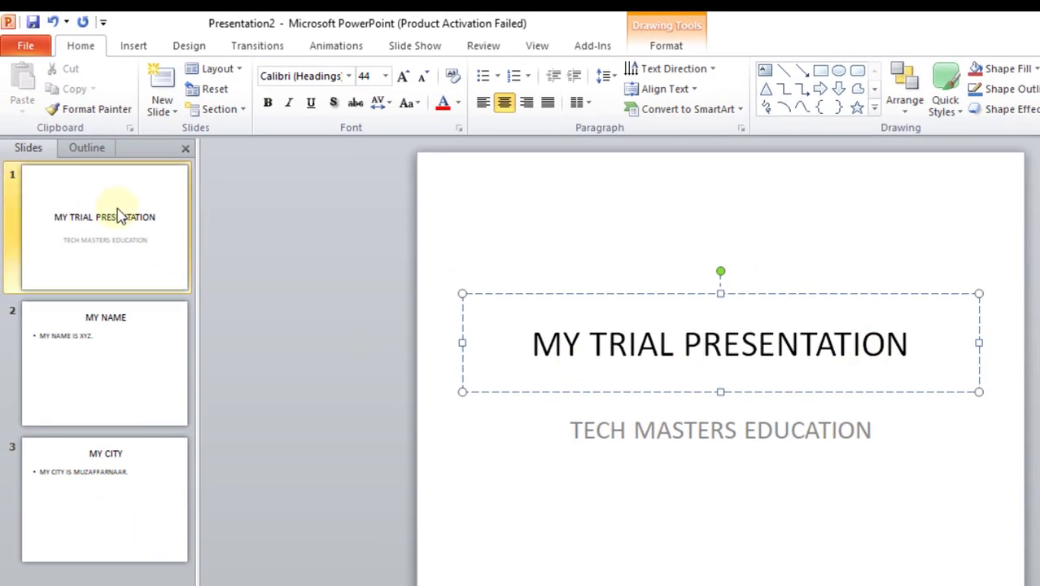
left_click(121, 214)
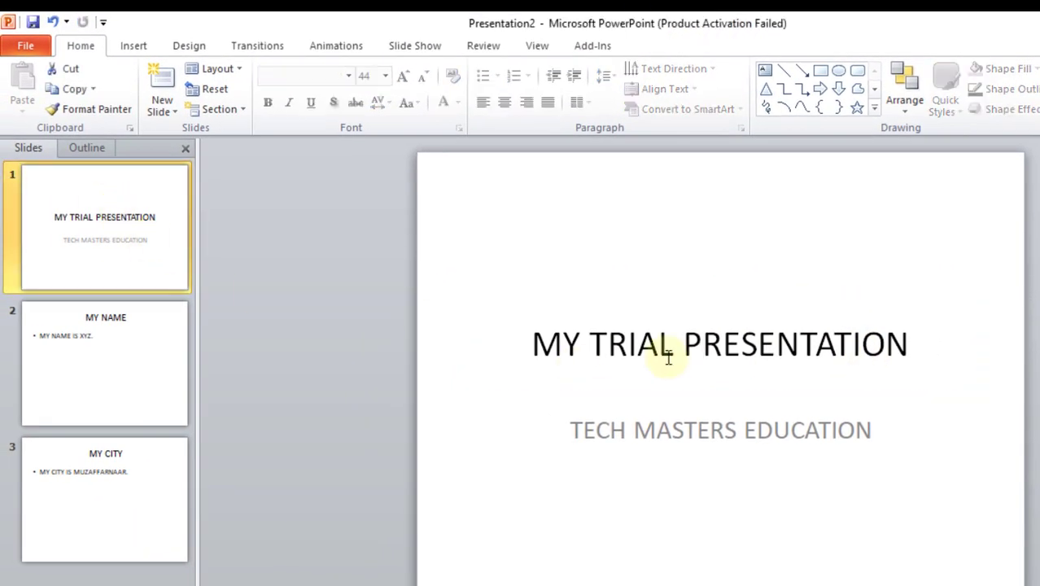
left_click(670, 346)
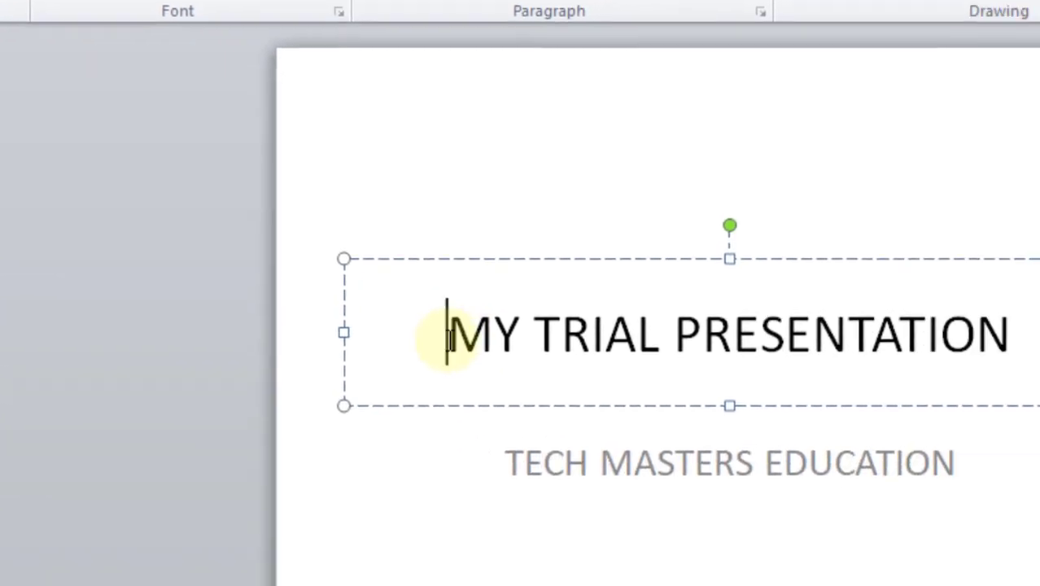
Select the slide 1 title text and apply bold, underline, text shadow and red font colour
left_click_drag(372, 294, 1020, 362)
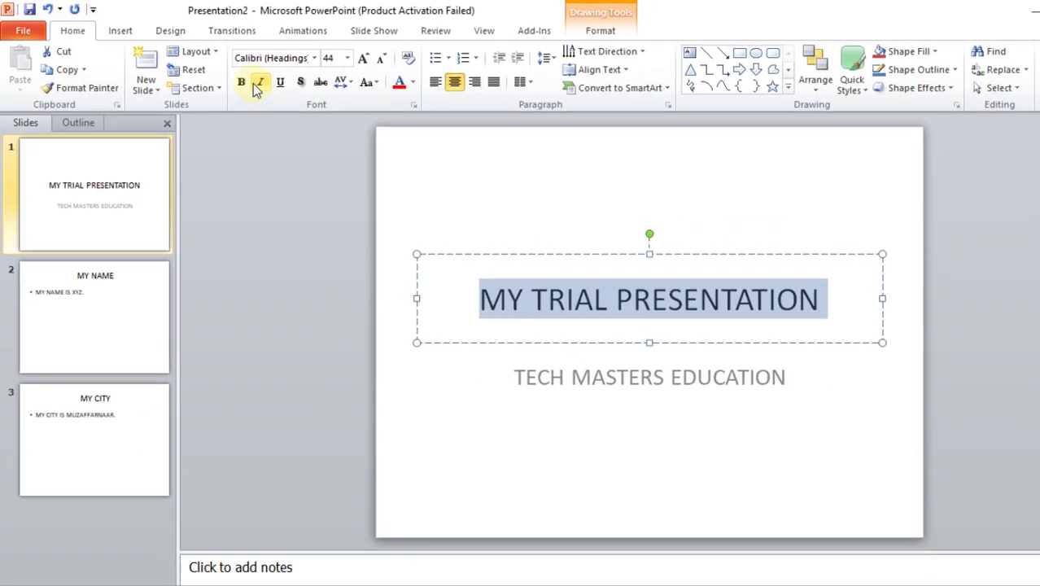
left_click(222, 75)
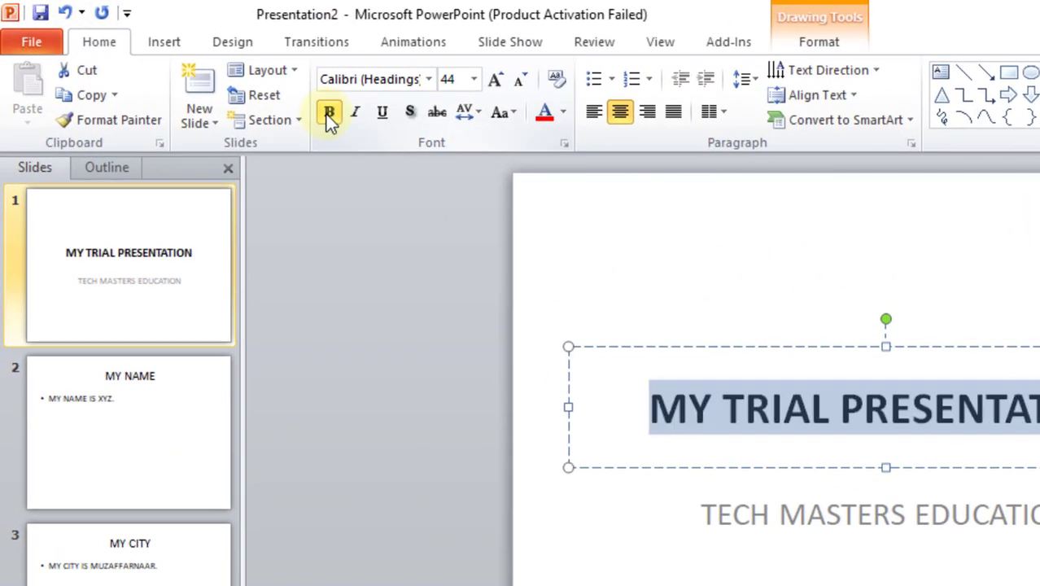
left_click(381, 111)
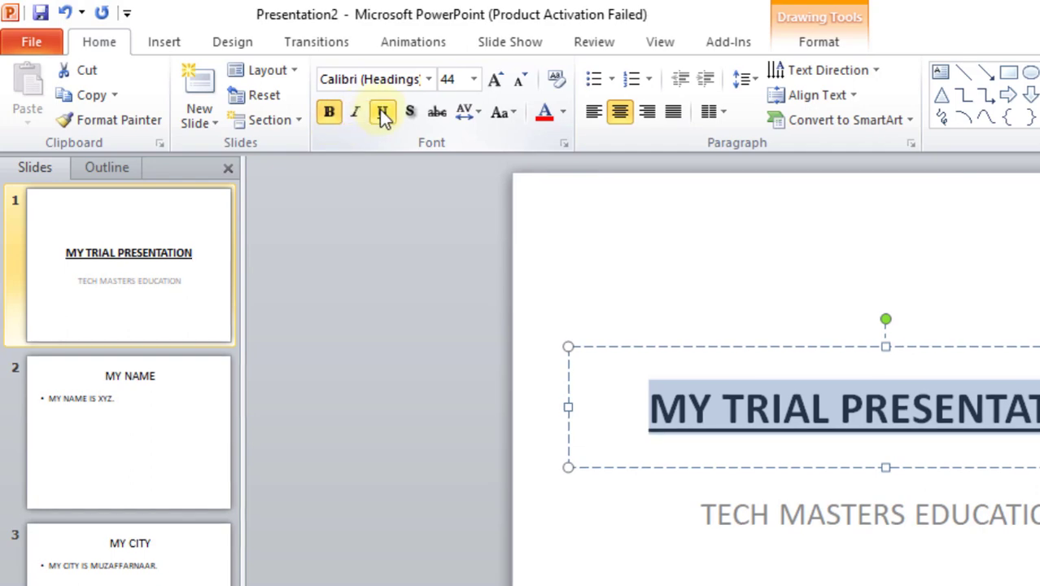
left_click(367, 104)
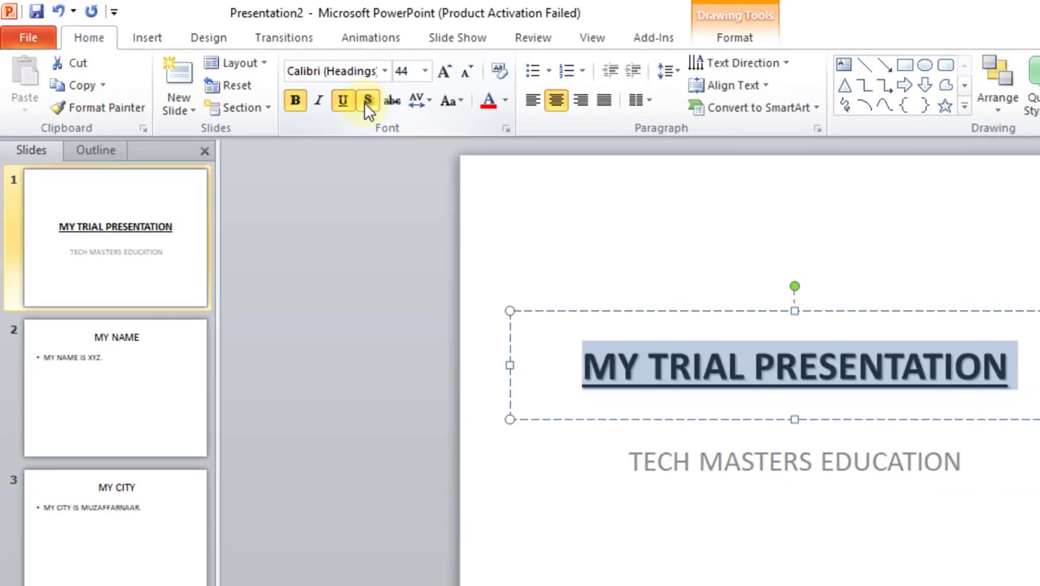
left_click(505, 102)
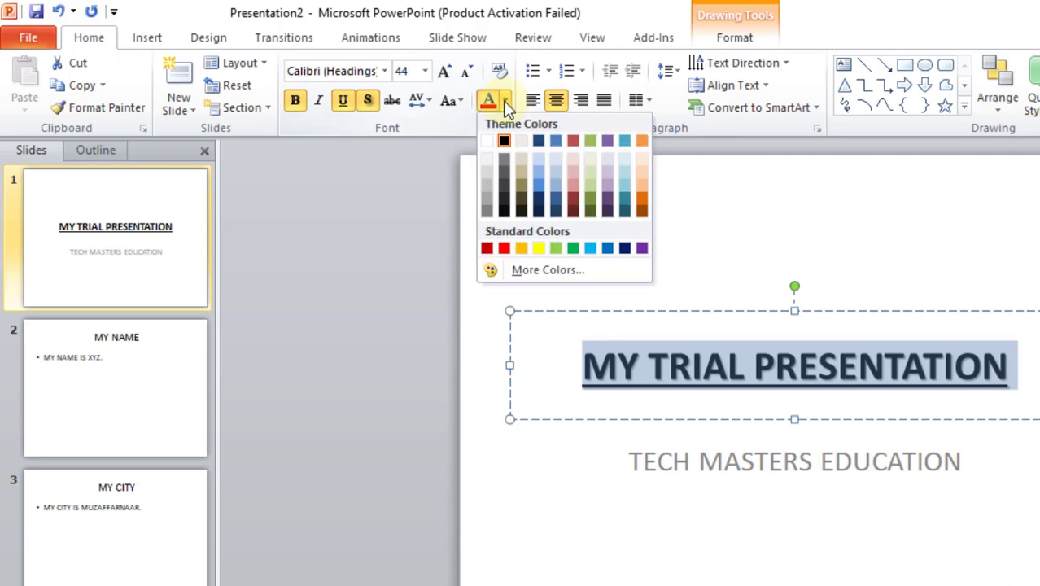
left_click(504, 248)
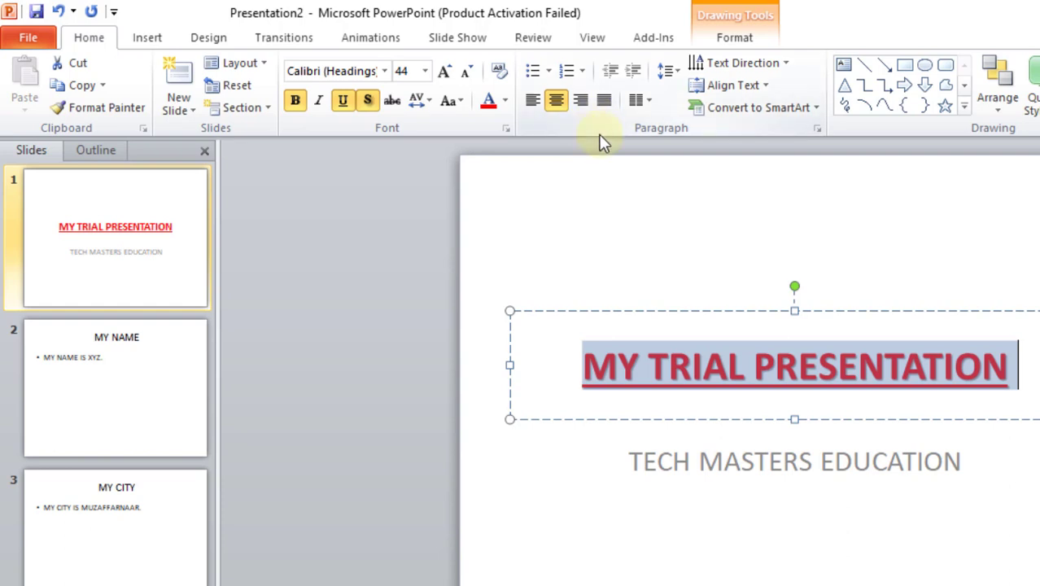
Clear all formatting from the 'MY TRIAL PRESENTATION' title
left_click(728, 464)
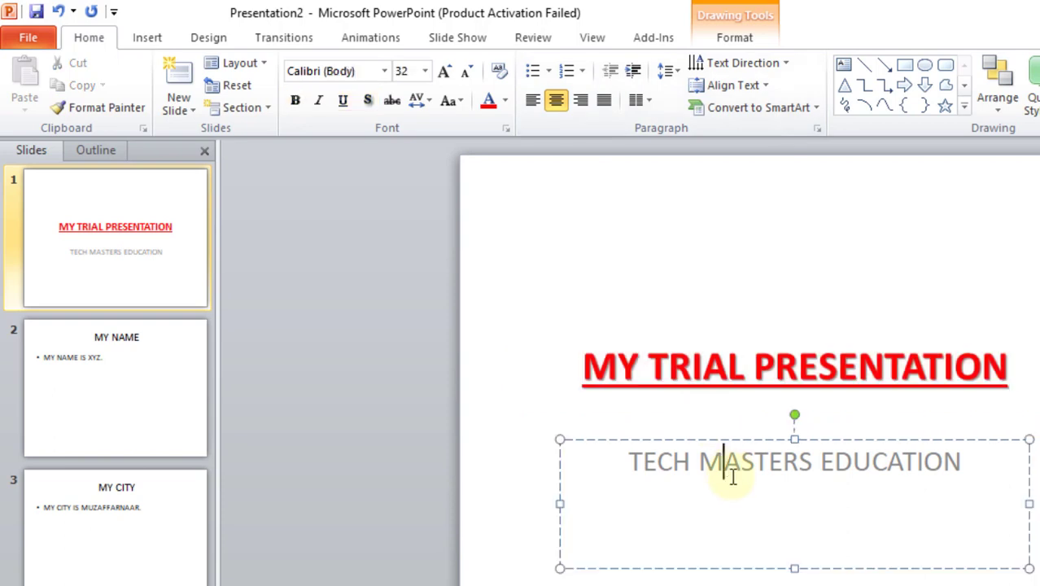
left_click(691, 365)
left_click_drag(581, 366, 981, 405)
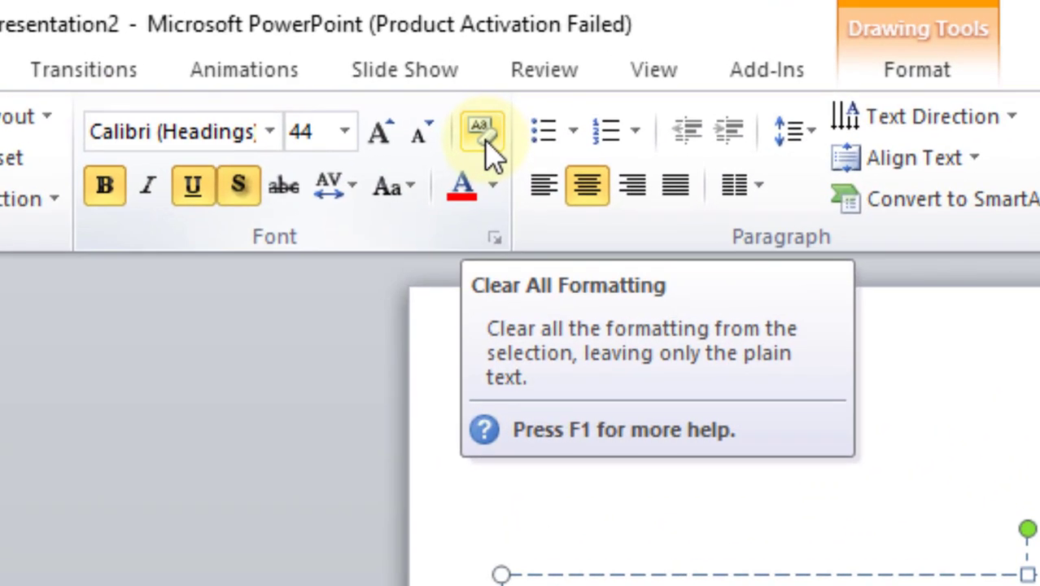
left_click(483, 136)
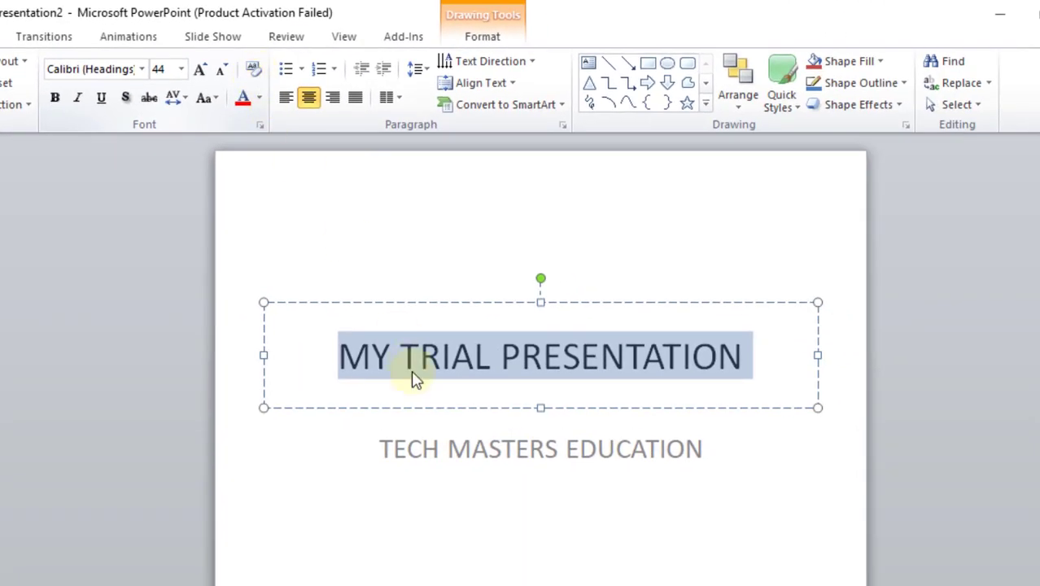
Make the title red, grow it to 54 pt, and make it bold and shadowed
left_click(424, 456)
left_click_drag(341, 350, 620, 389)
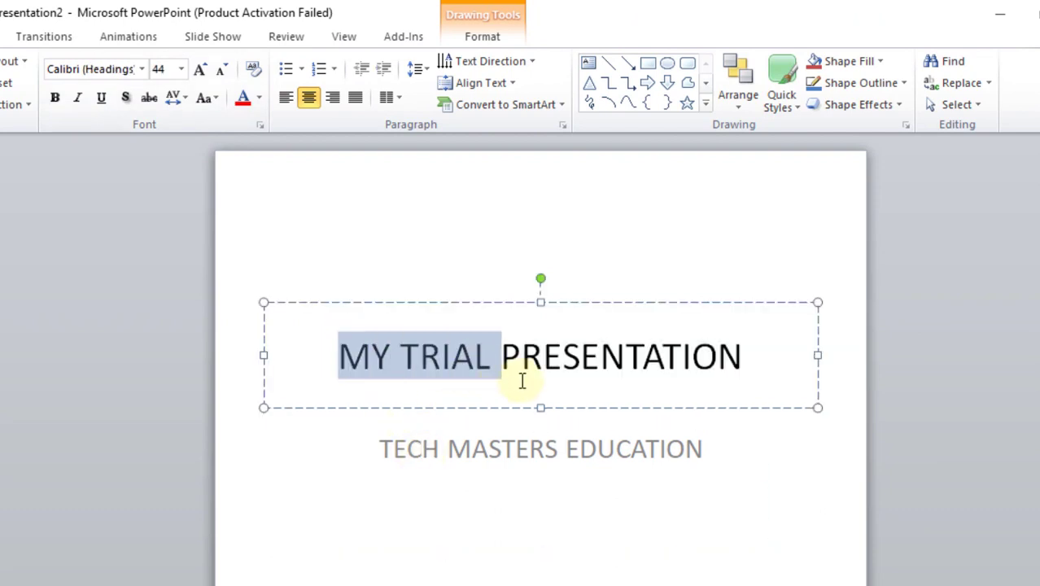
left_click(243, 99)
left_click(200, 70)
left_click(200, 70)
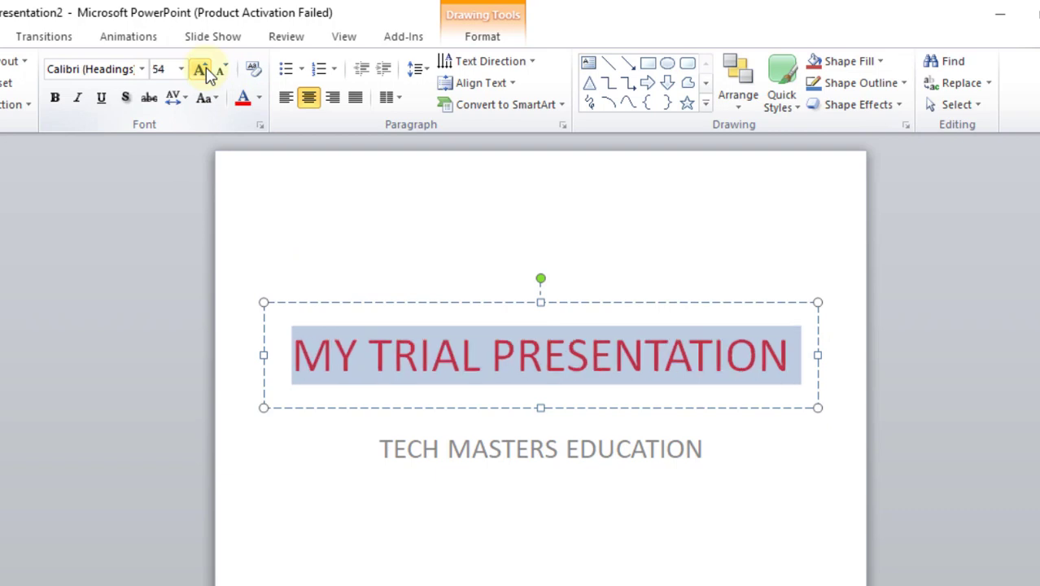
left_click(55, 99)
left_click(126, 99)
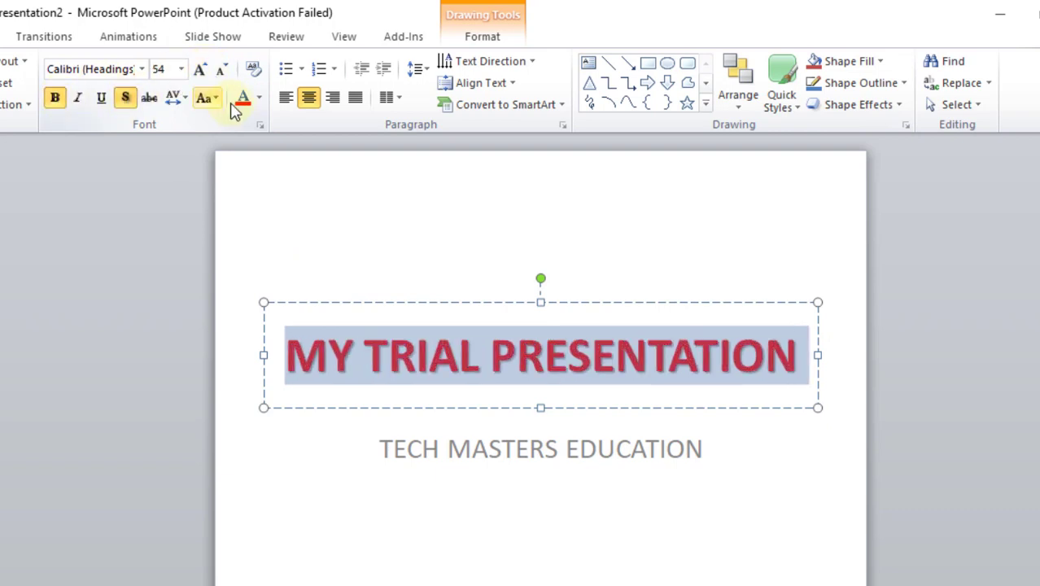
left_click(446, 444)
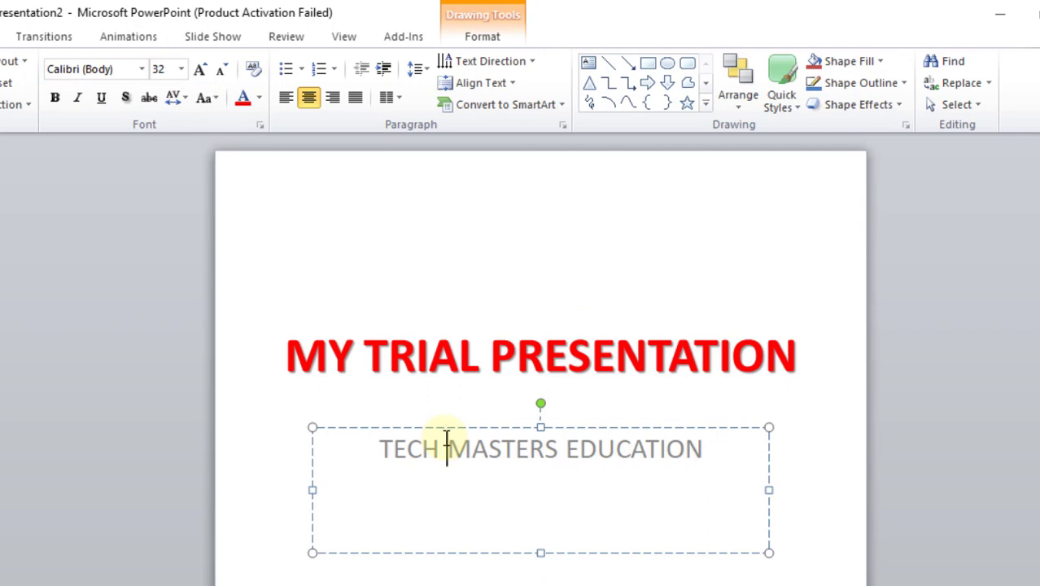
left_click(460, 358)
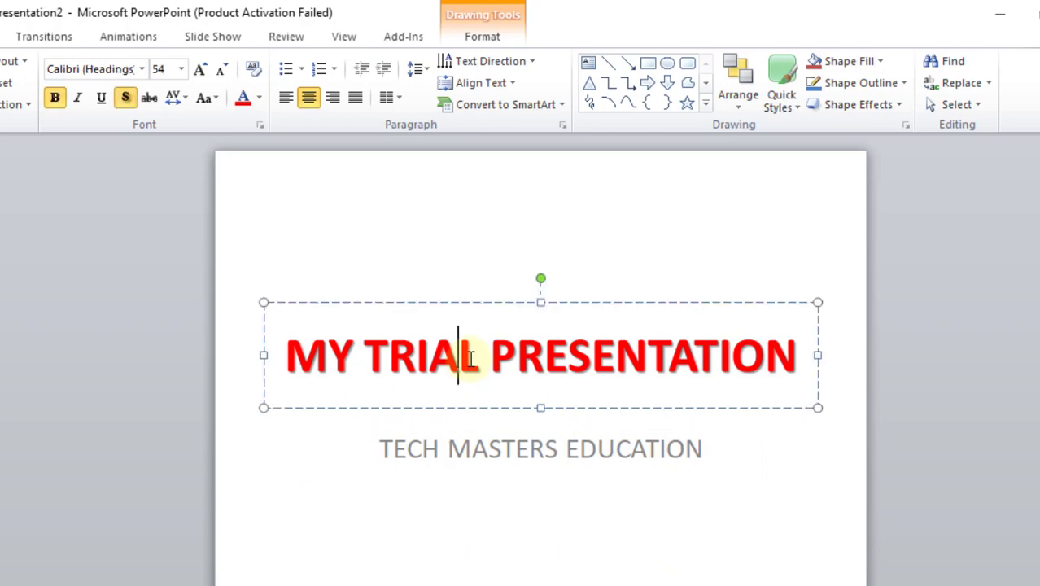
left_click(606, 501)
left_click(269, 189)
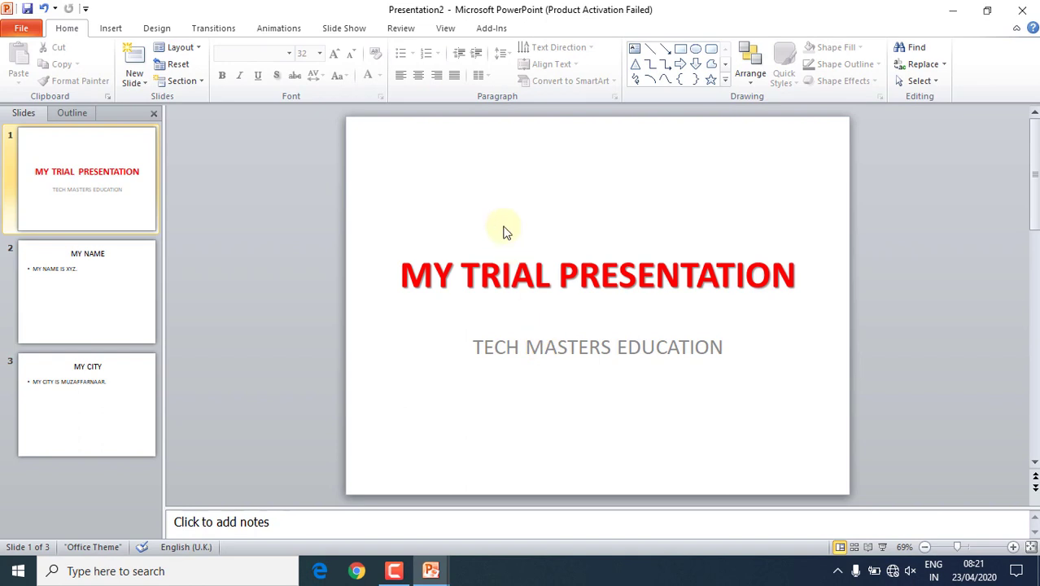
left_click(549, 277)
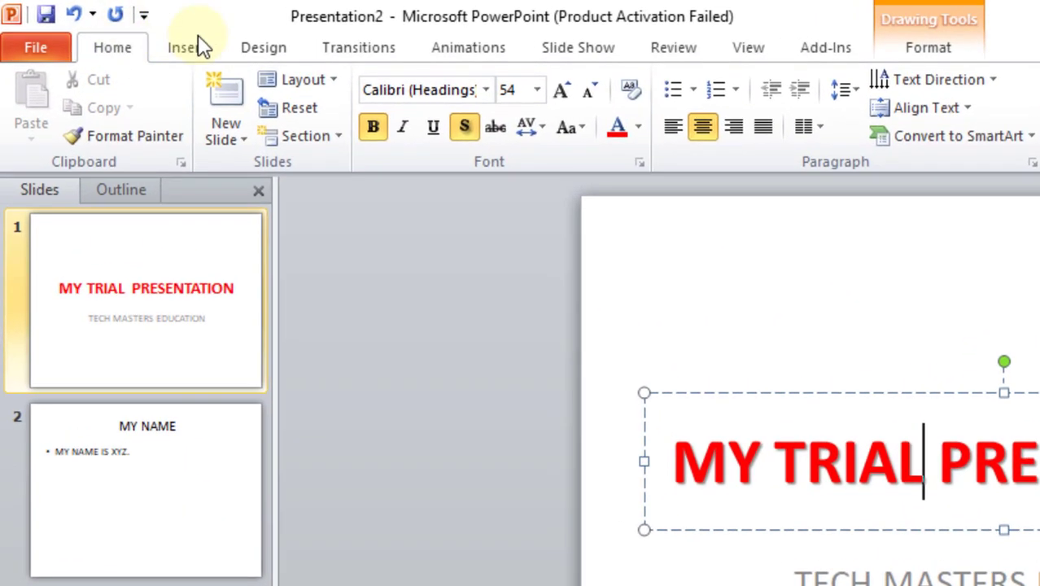
Switch to the Design tab to display the built-in Themes gallery
left_click(187, 49)
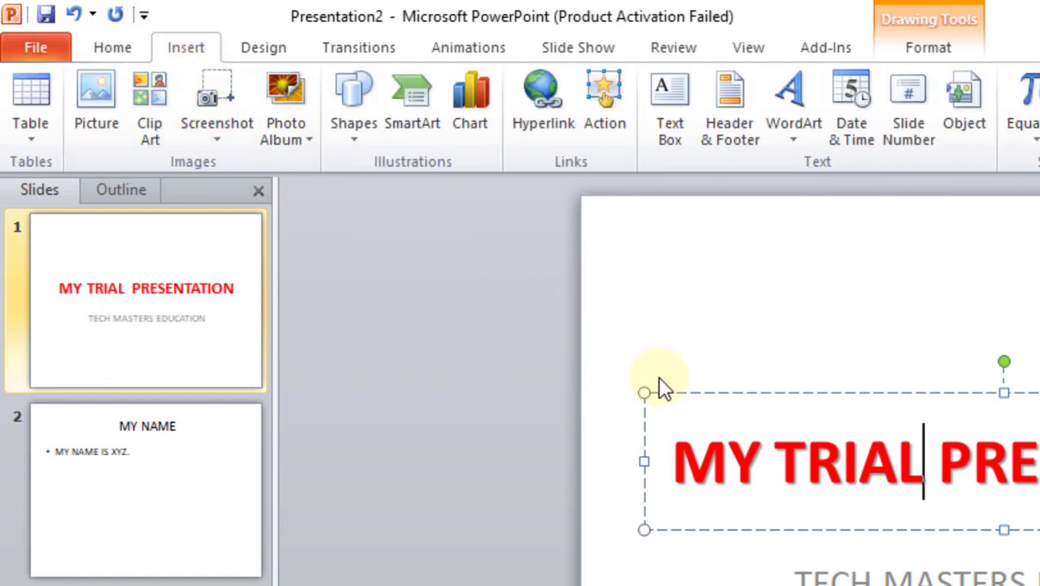
left_click(283, 59)
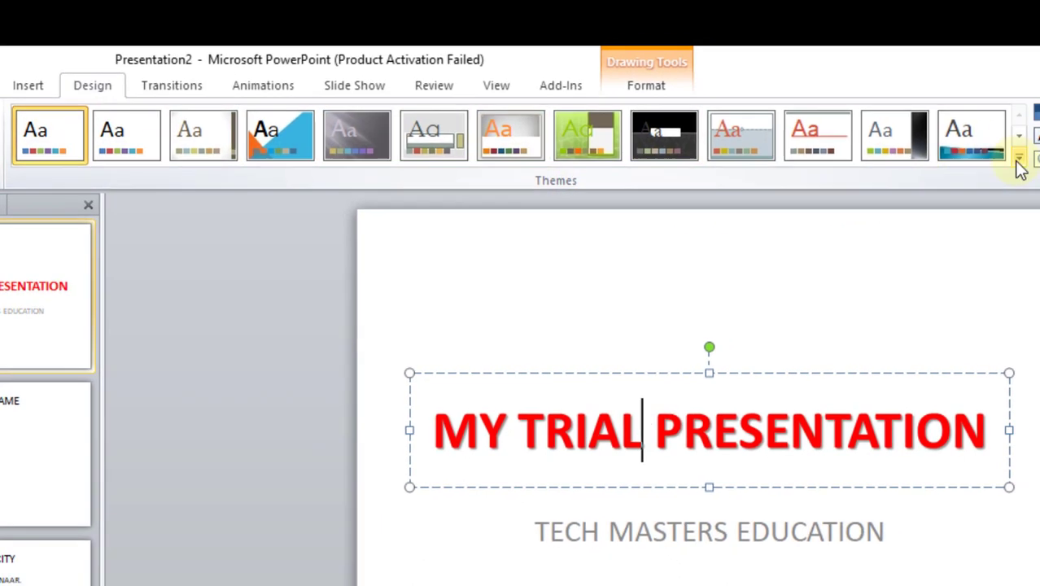
Try the red-banner theme, then apply the ornate dark Couture theme to all slides
left_click(932, 167)
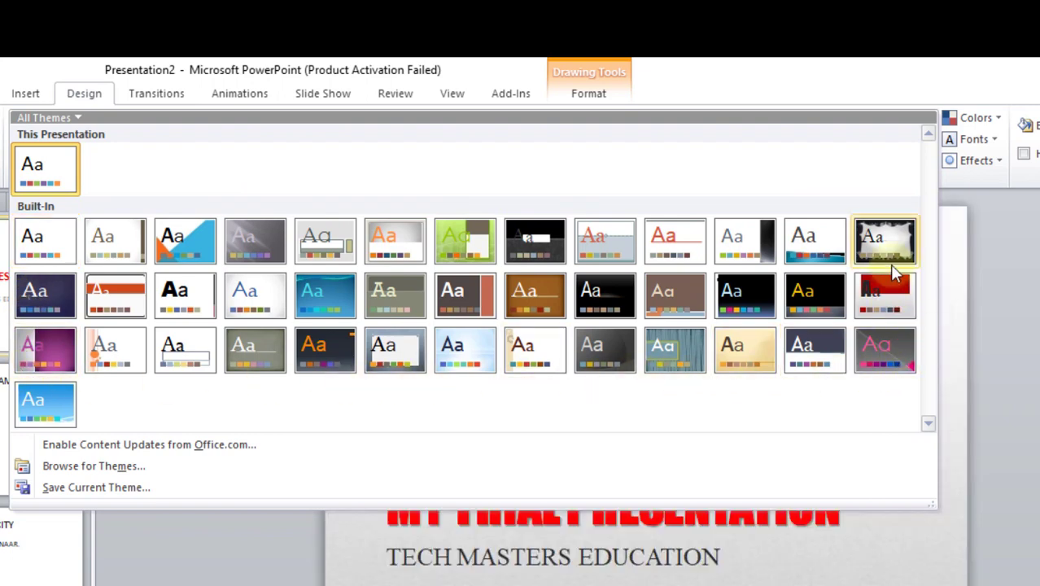
left_click(883, 313)
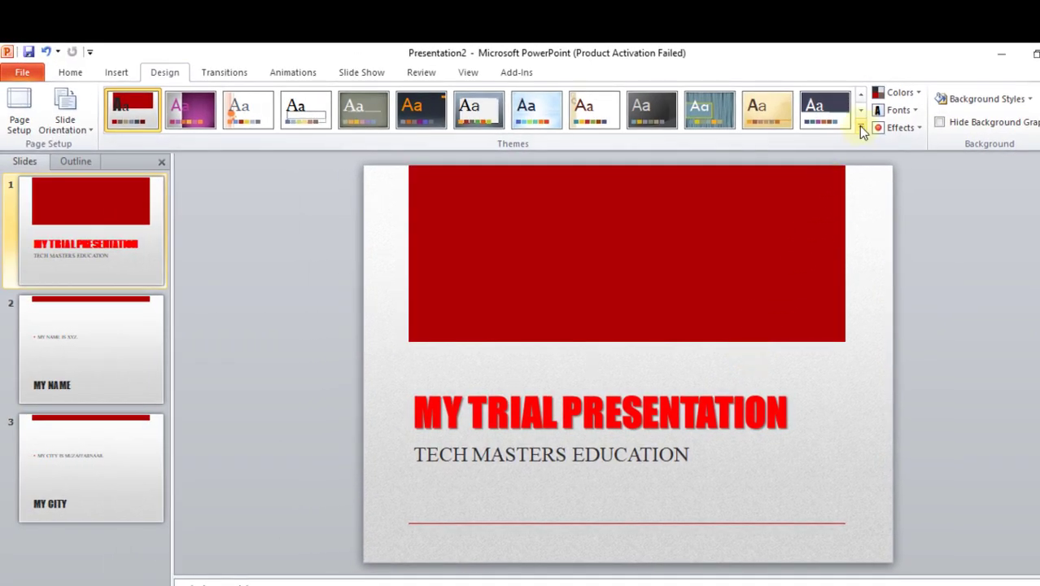
left_click(859, 126)
left_click(825, 194)
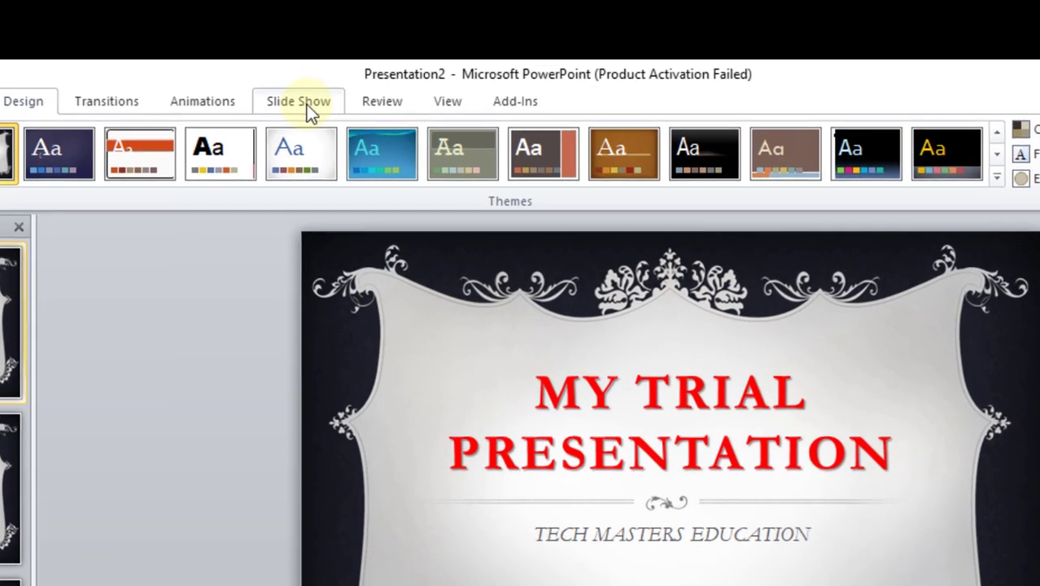
Run the slide show from the first slide through all three slides using the arrow keys
left_click(369, 74)
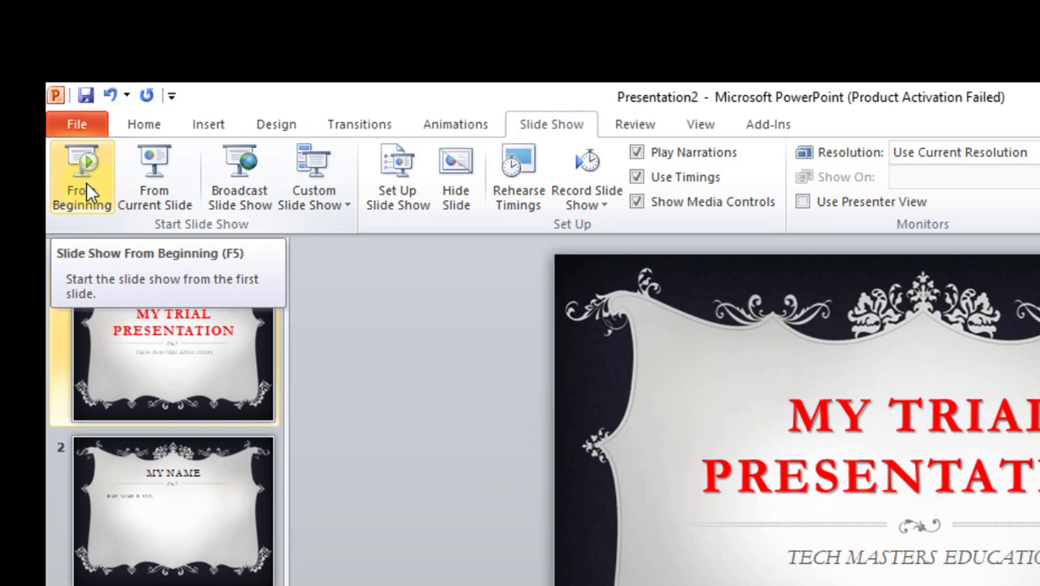
left_click(86, 189)
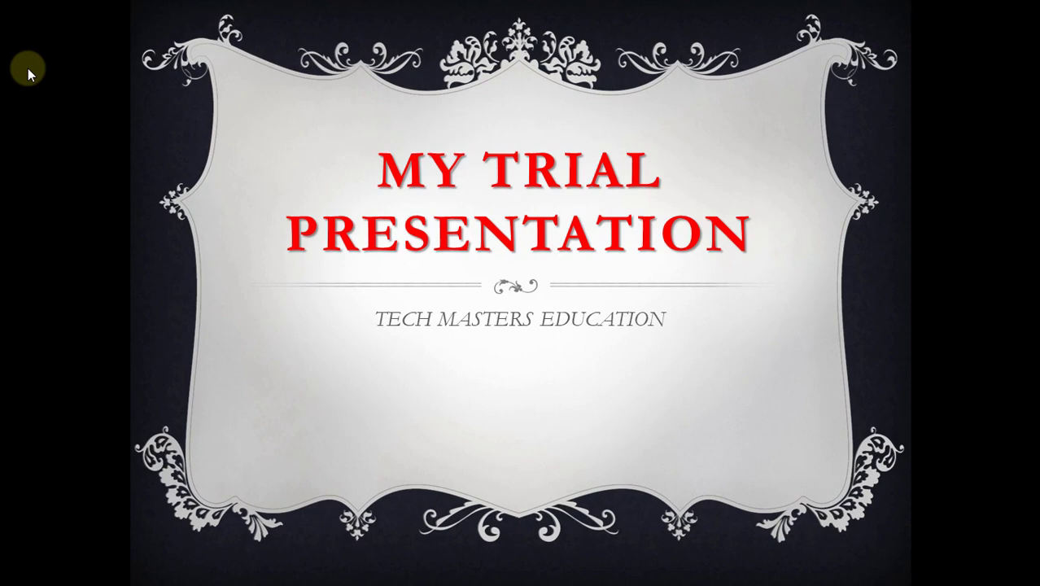
key("Right")
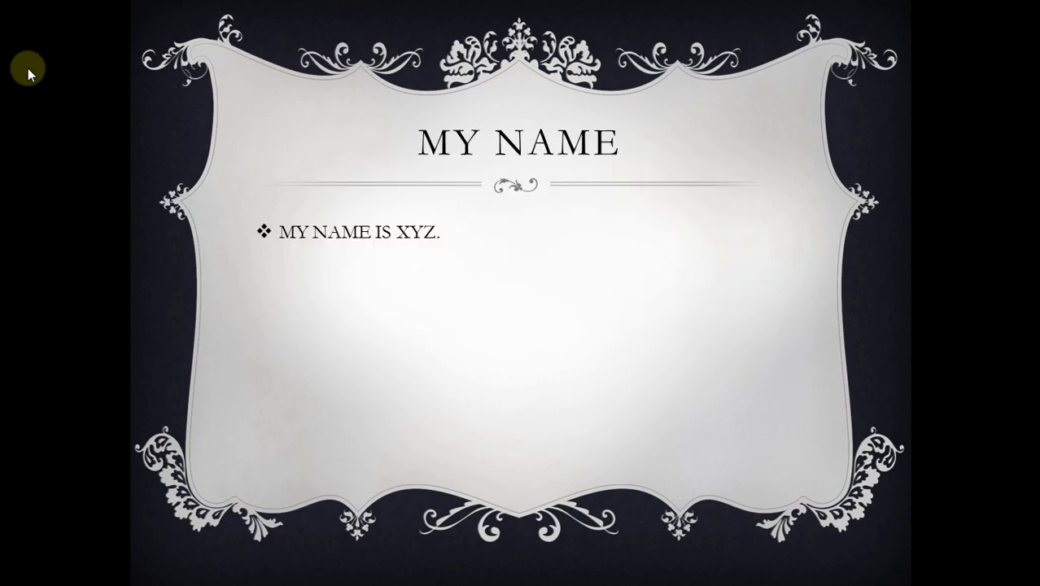
key("Right")
key("Right")
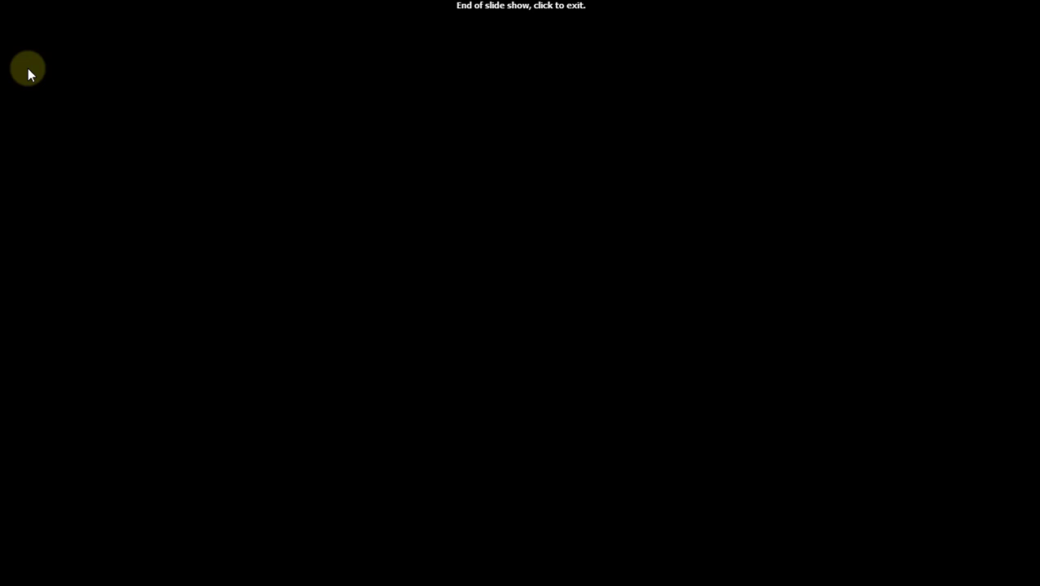
key("Right")
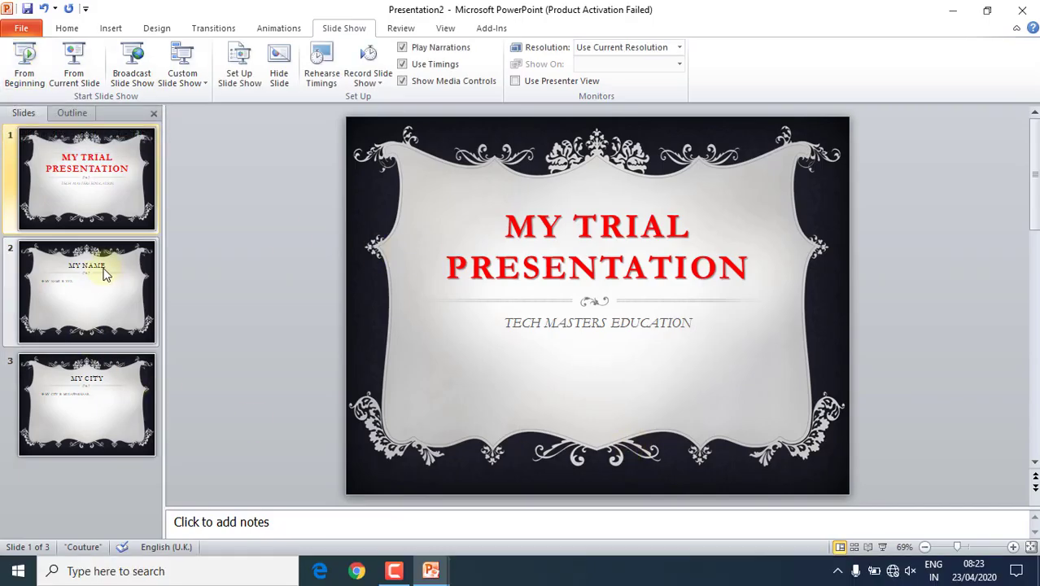
Restart the show from the beginning, click through all slides, and exit to Normal view
left_click(31, 55)
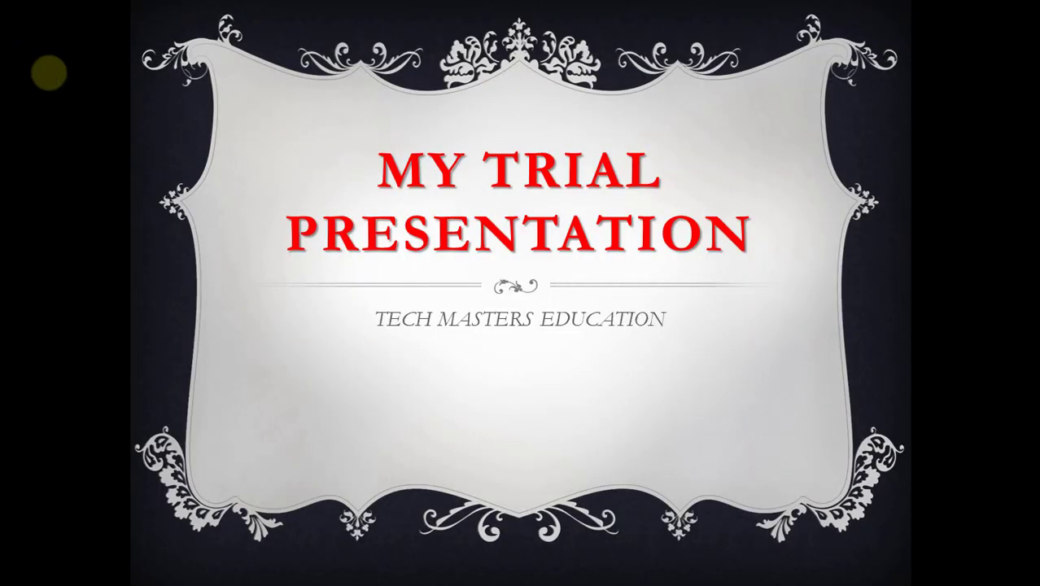
left_click(372, 187)
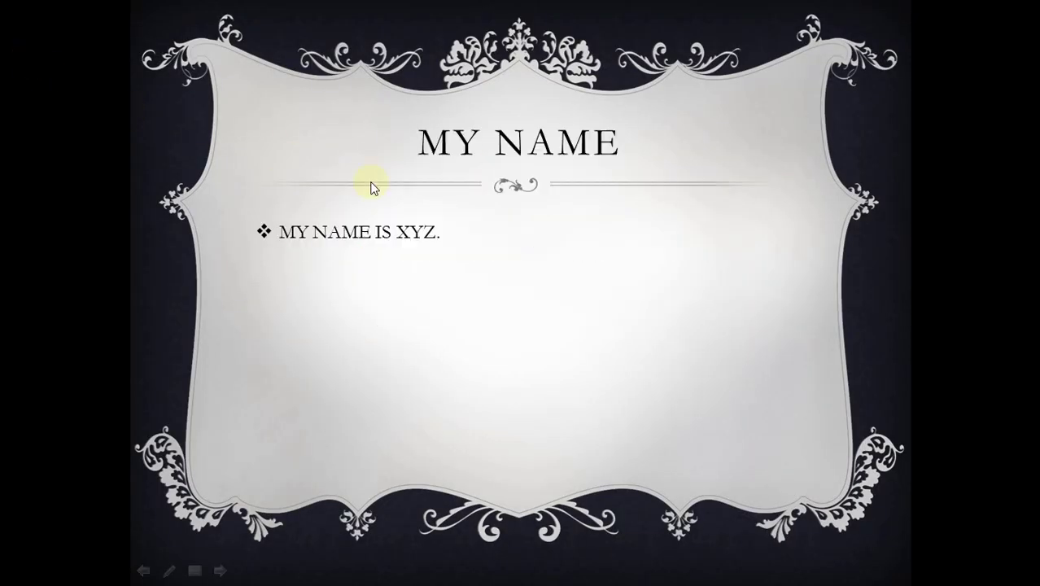
left_click(372, 187)
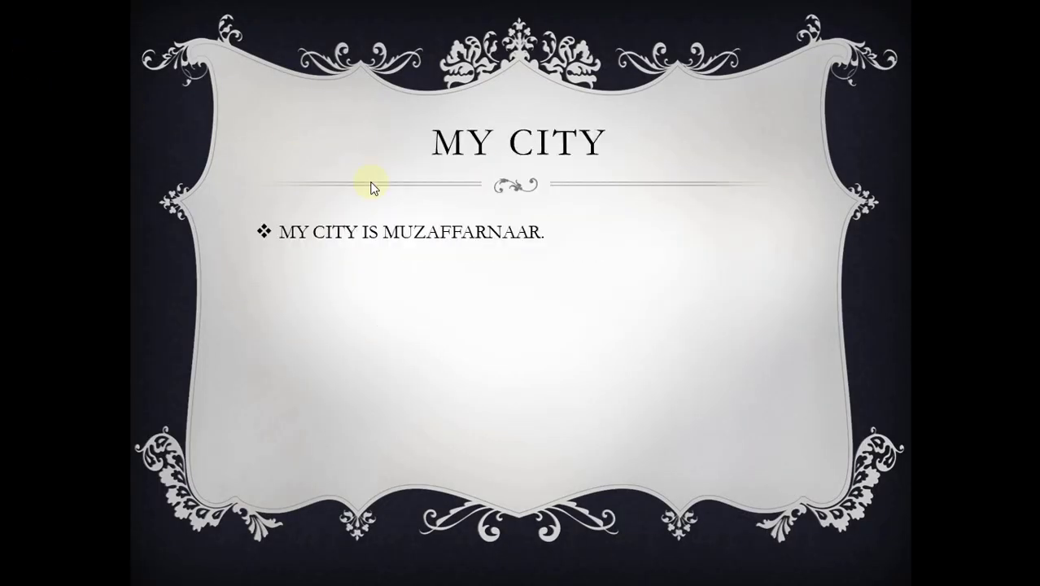
left_click(373, 188)
left_click(372, 188)
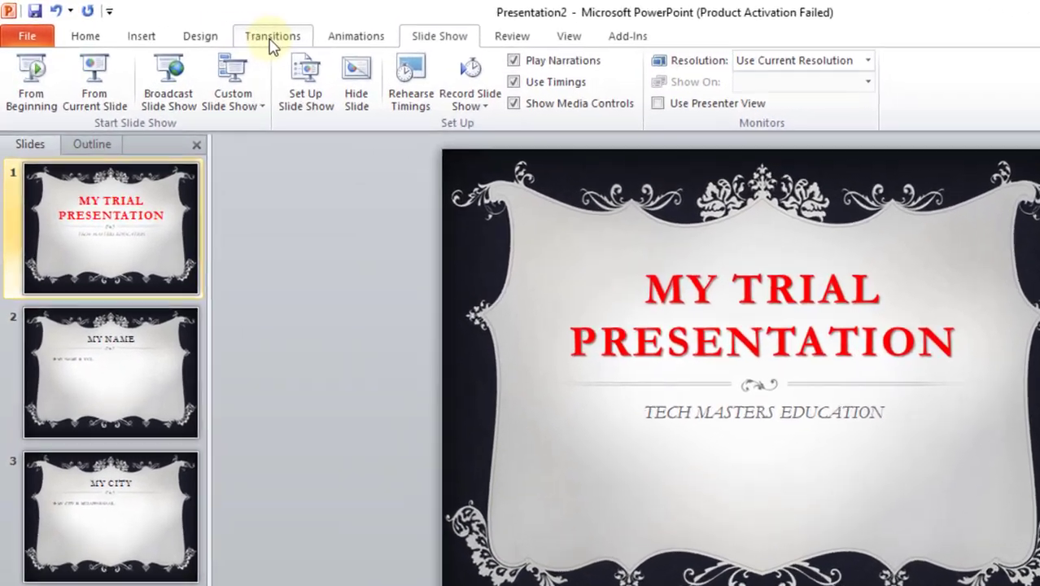
Set slides to advance automatically after 00:02.00 and apply that timing to all slides
left_click(211, 30)
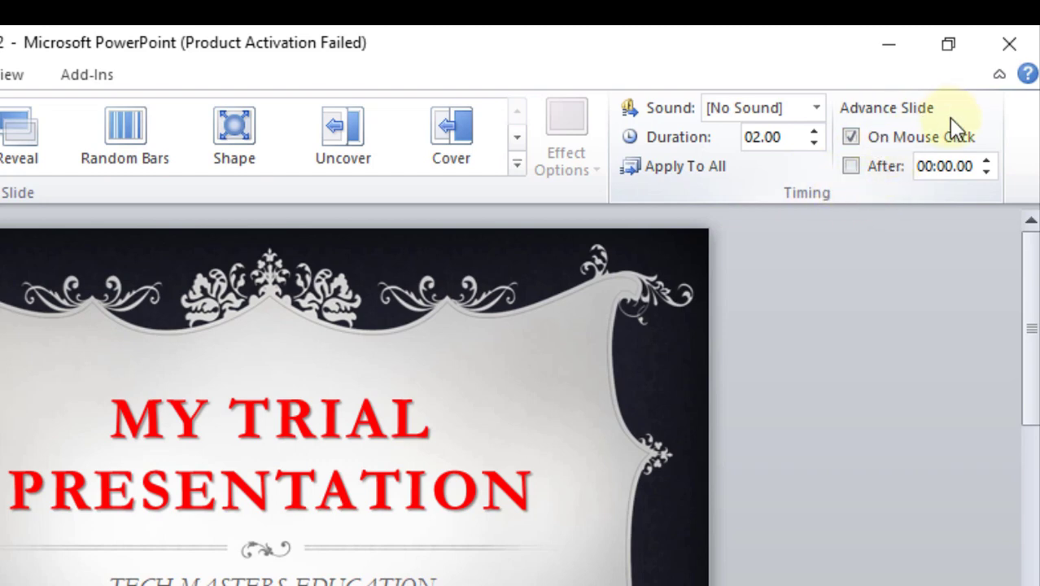
left_click(852, 166)
left_click(988, 161)
left_click(986, 162)
left_click(664, 163)
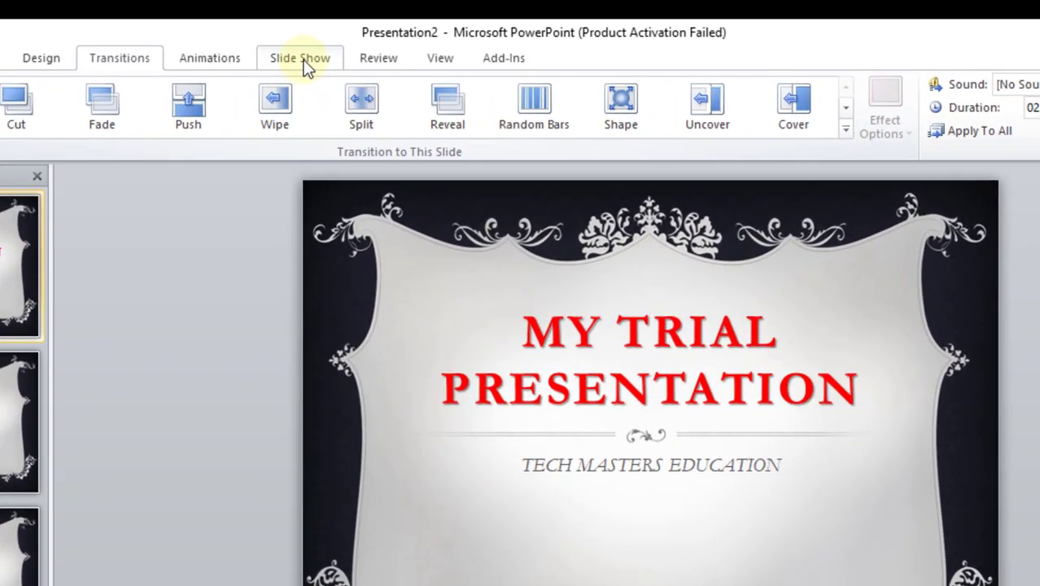
Play the timed show from the beginning through all three slides, then exit the end screen
left_click(346, 31)
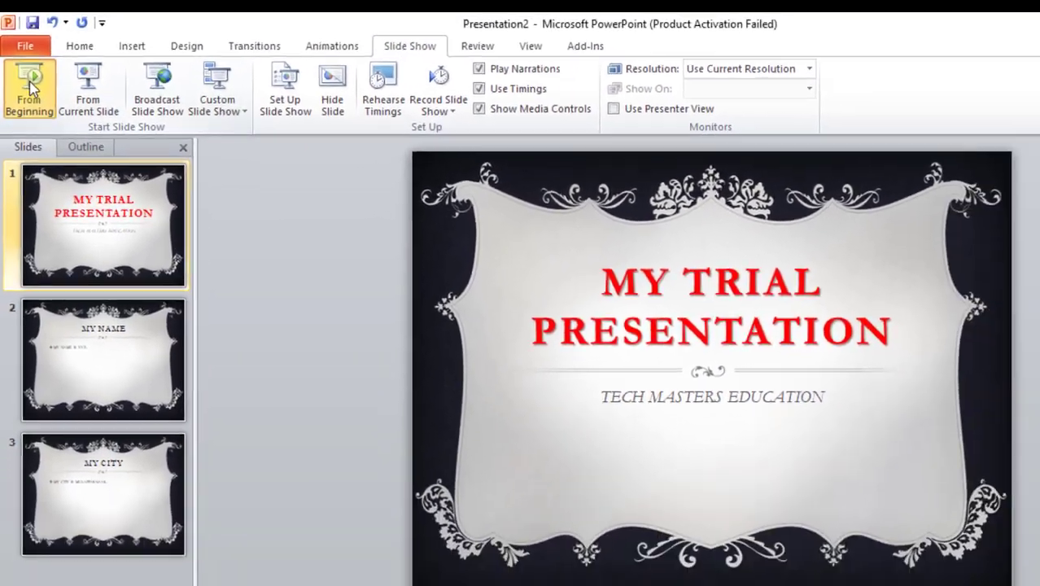
left_click(34, 104)
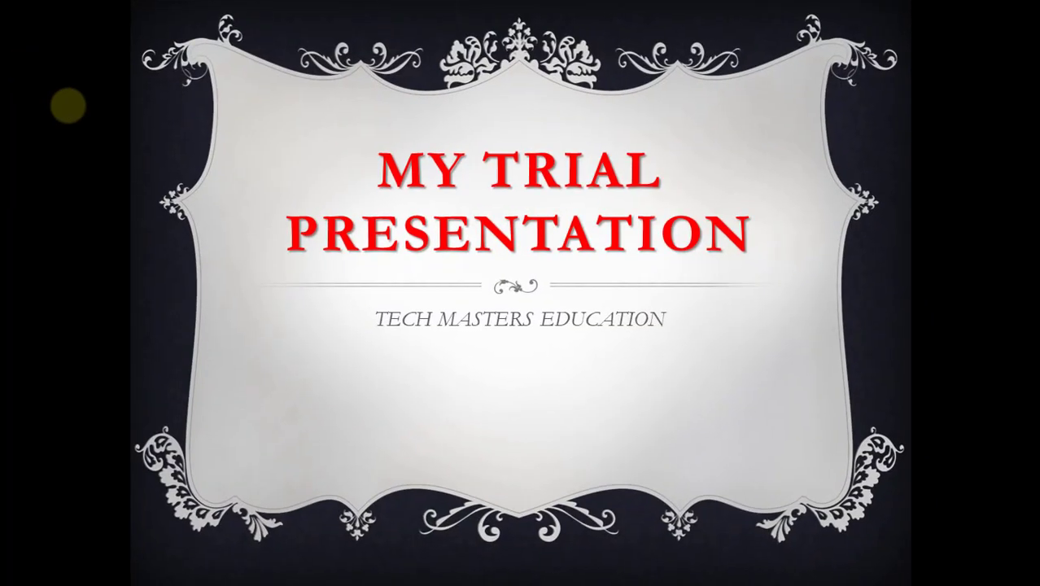
left_click(597, 390)
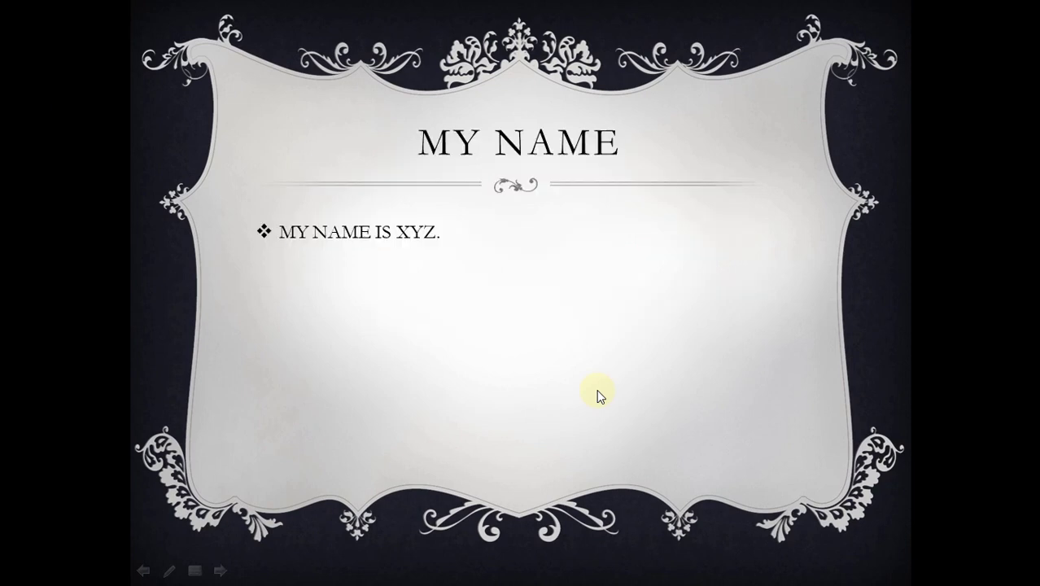
left_click(598, 390)
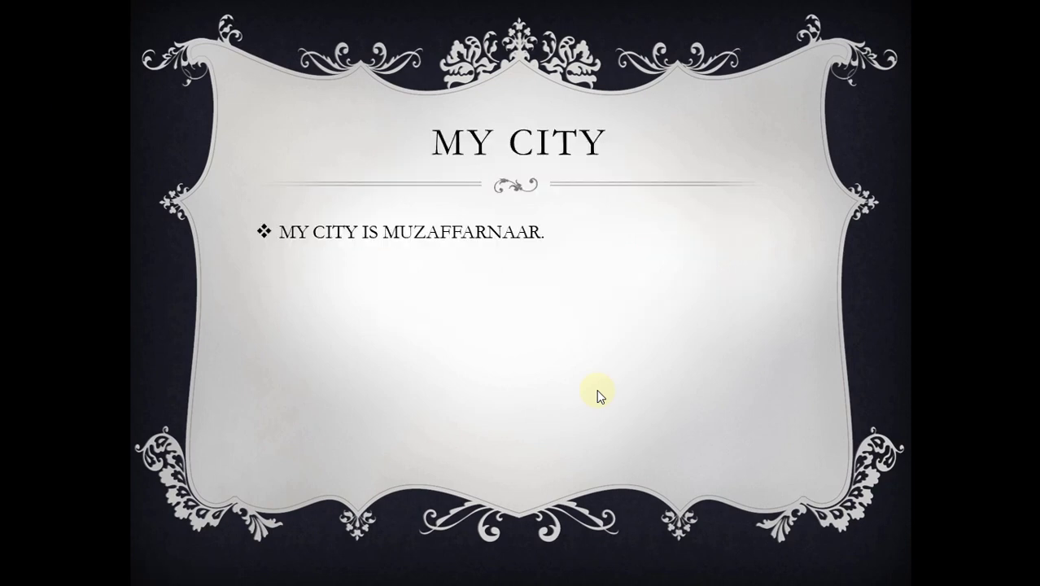
left_click(598, 395)
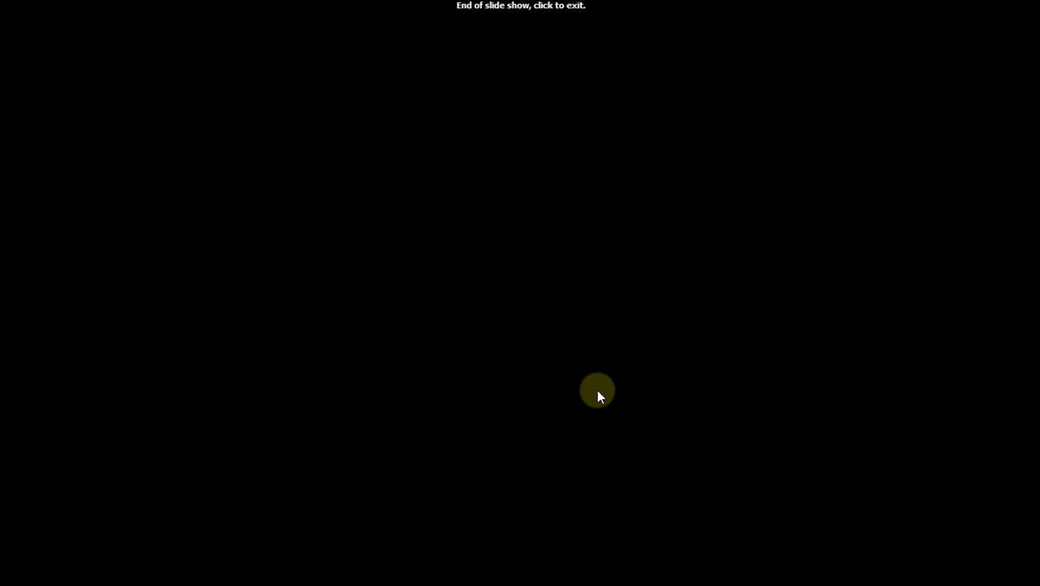
left_click(597, 396)
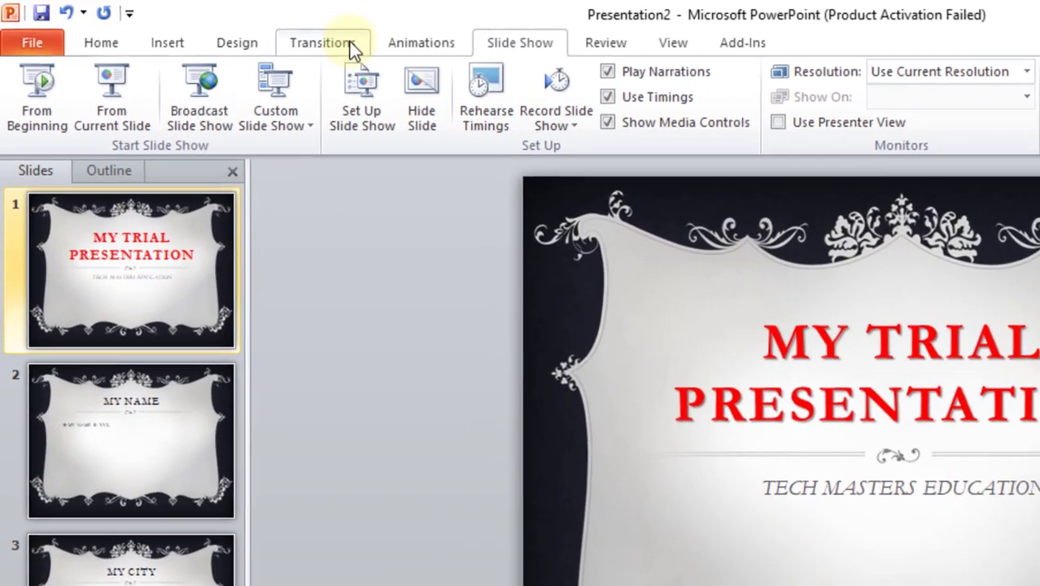
Choose the Box transition from the Transitions gallery and apply it to all three slides
left_click(350, 43)
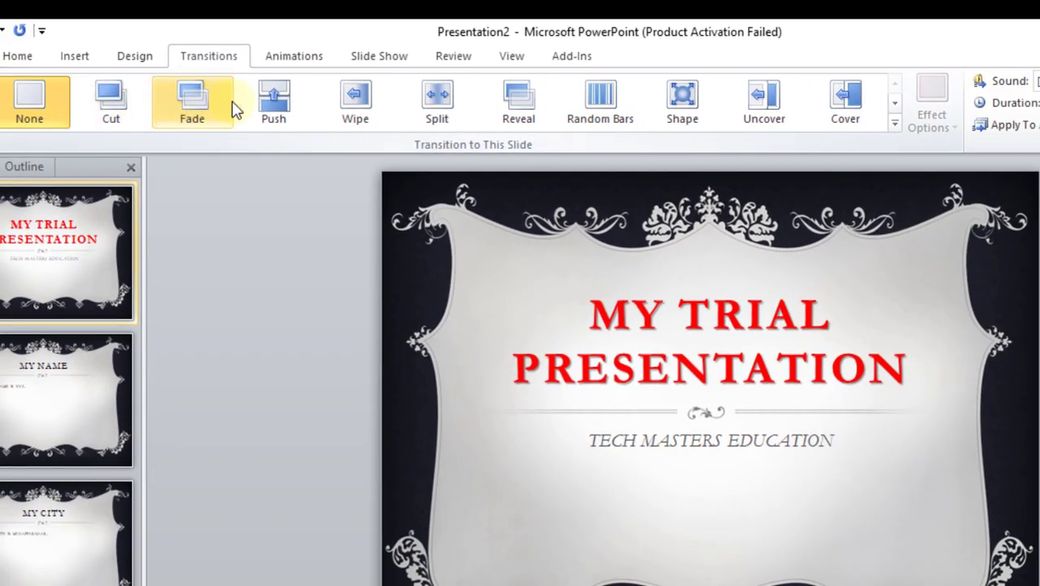
left_click(894, 124)
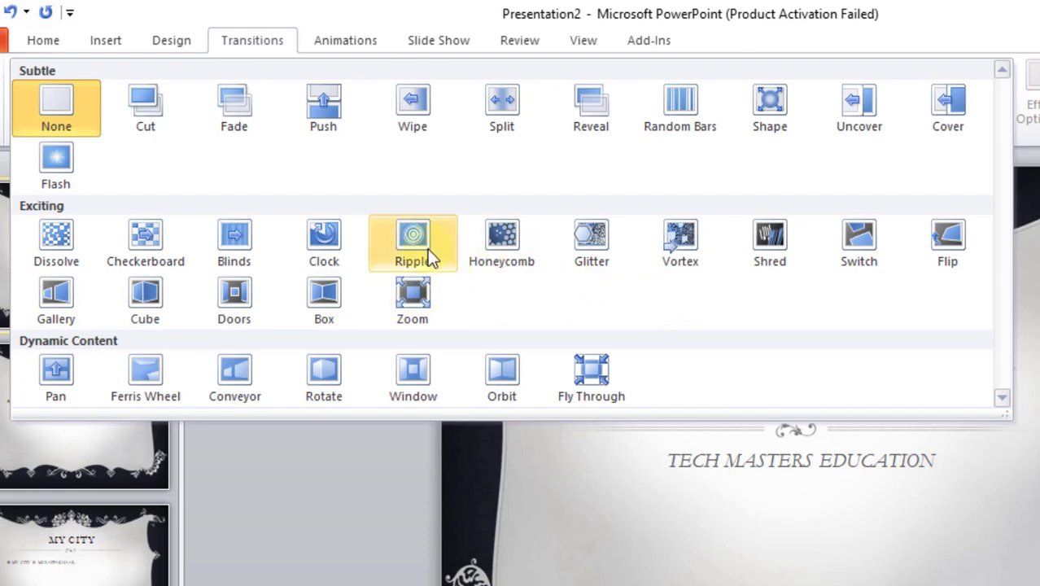
left_click(340, 301)
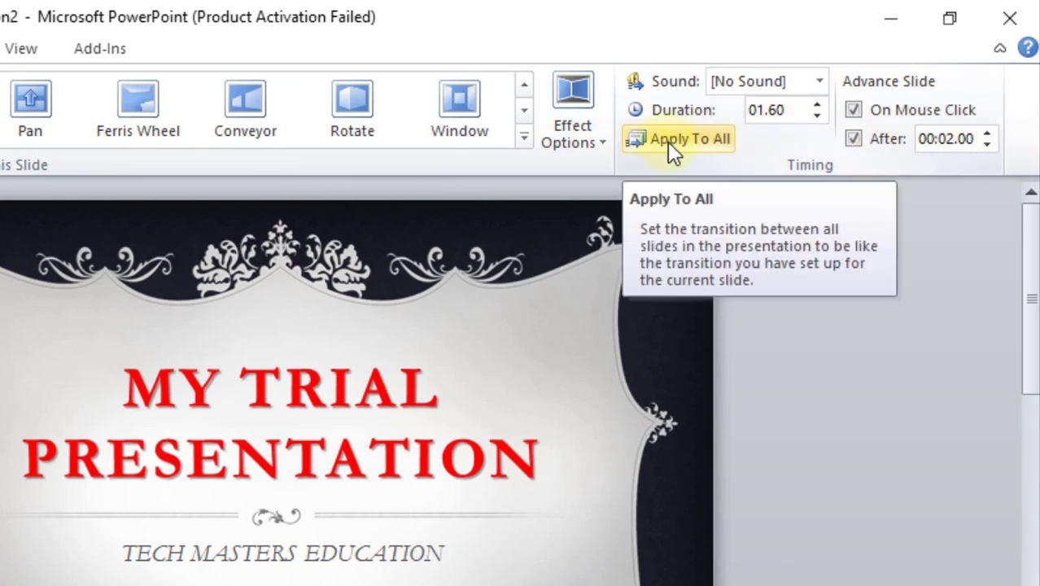
left_click(667, 142)
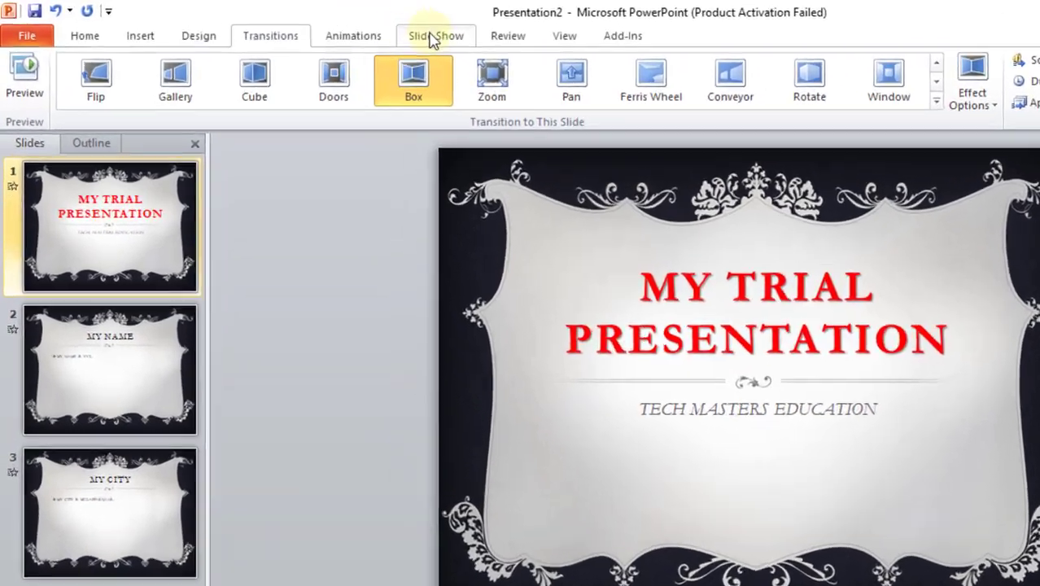
Play the show from the beginning to watch the Box transitions, then exit the end screen
left_click(580, 47)
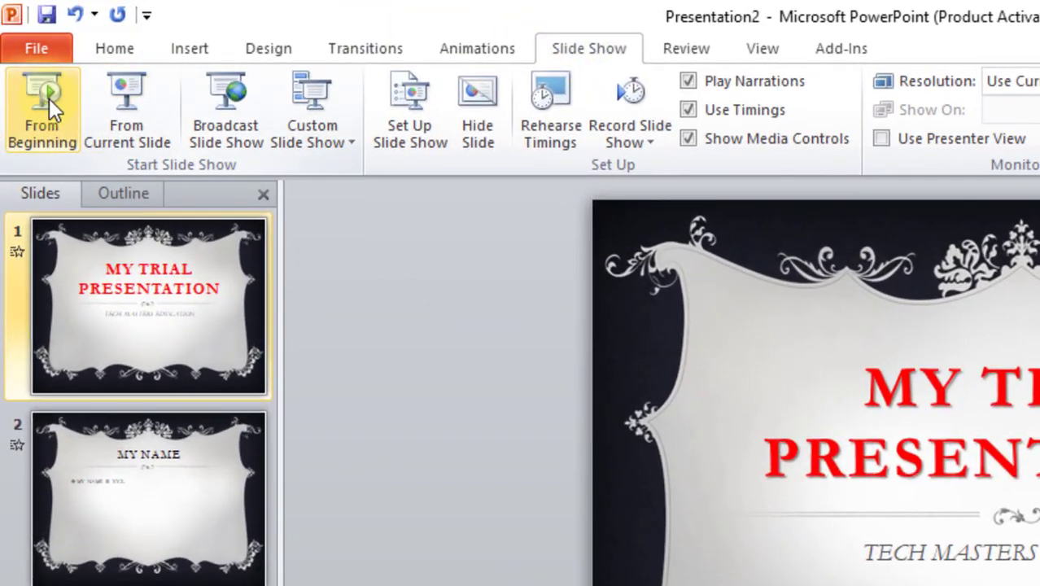
left_click(45, 94)
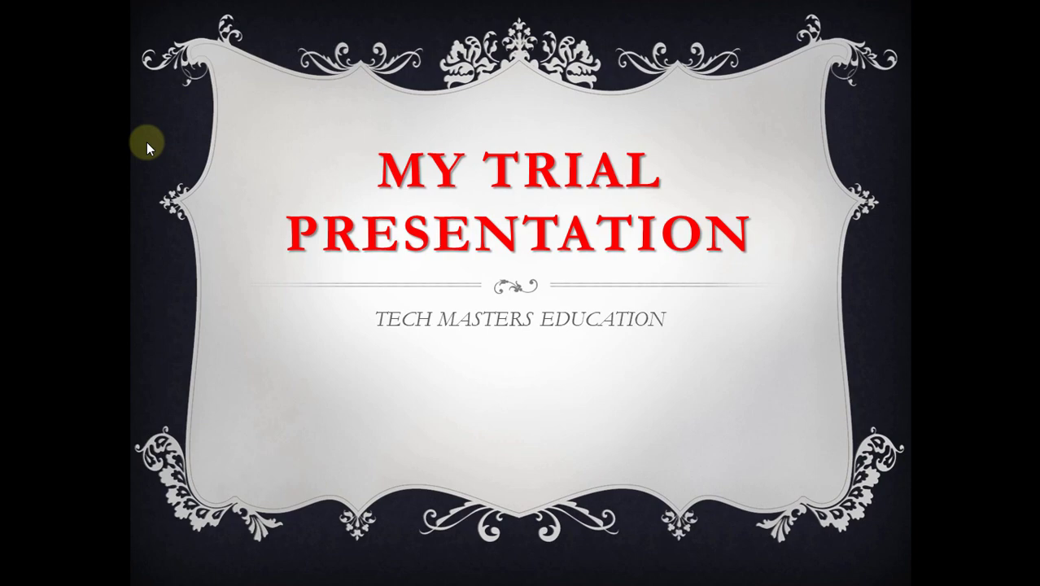
left_click(146, 142)
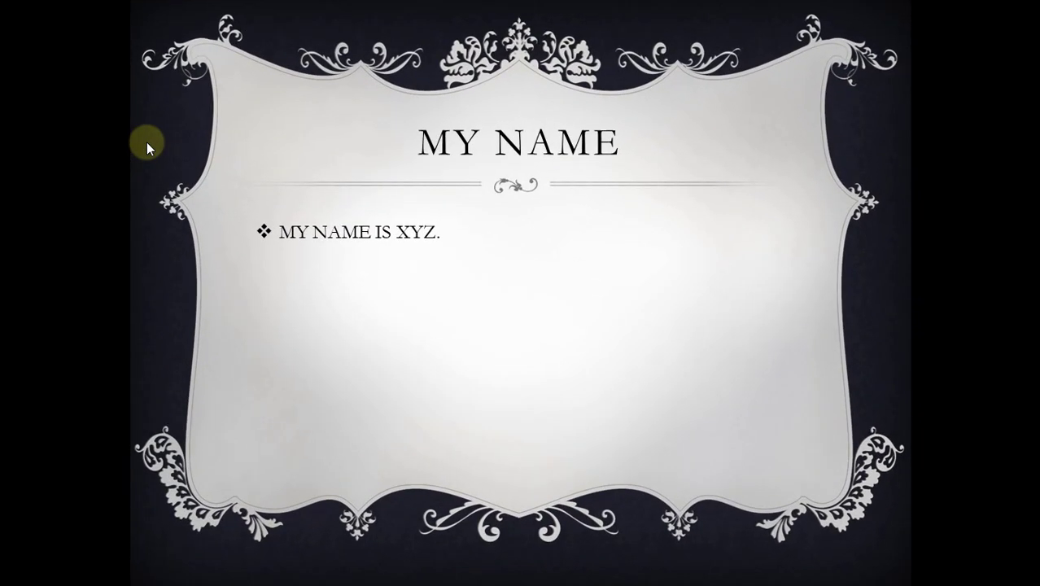
left_click(146, 142)
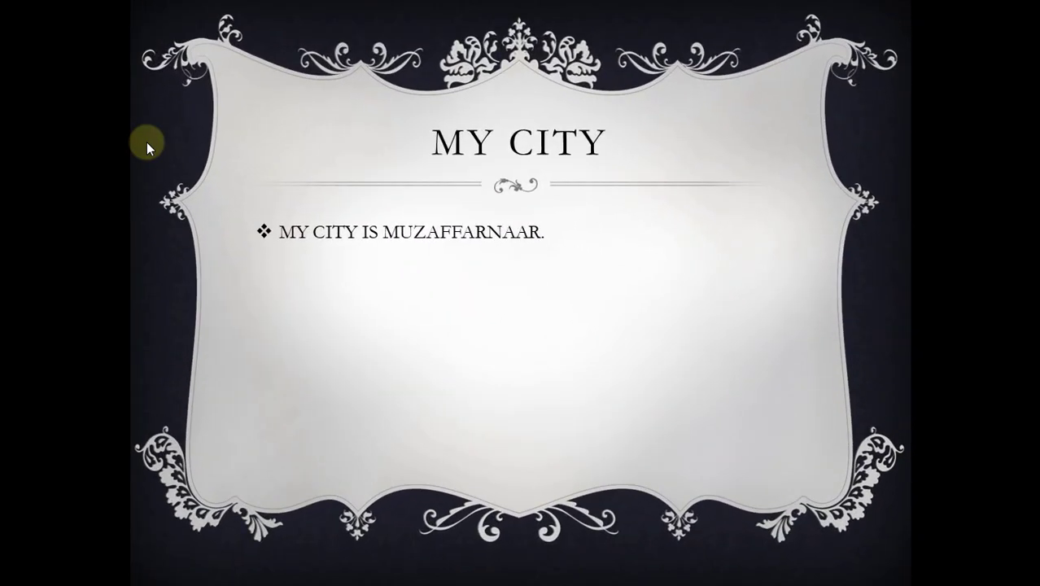
left_click(148, 145)
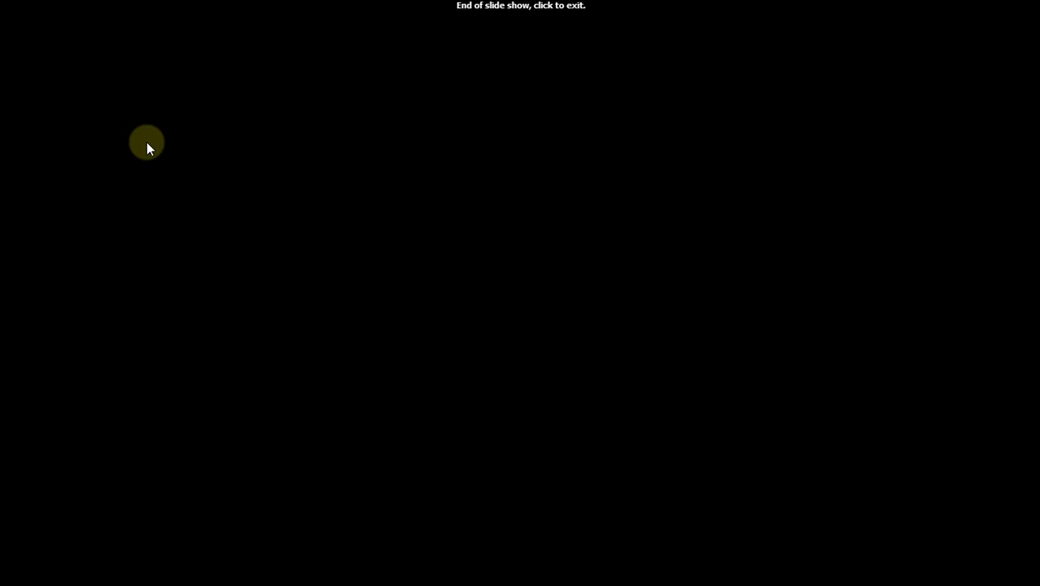
left_click(147, 147)
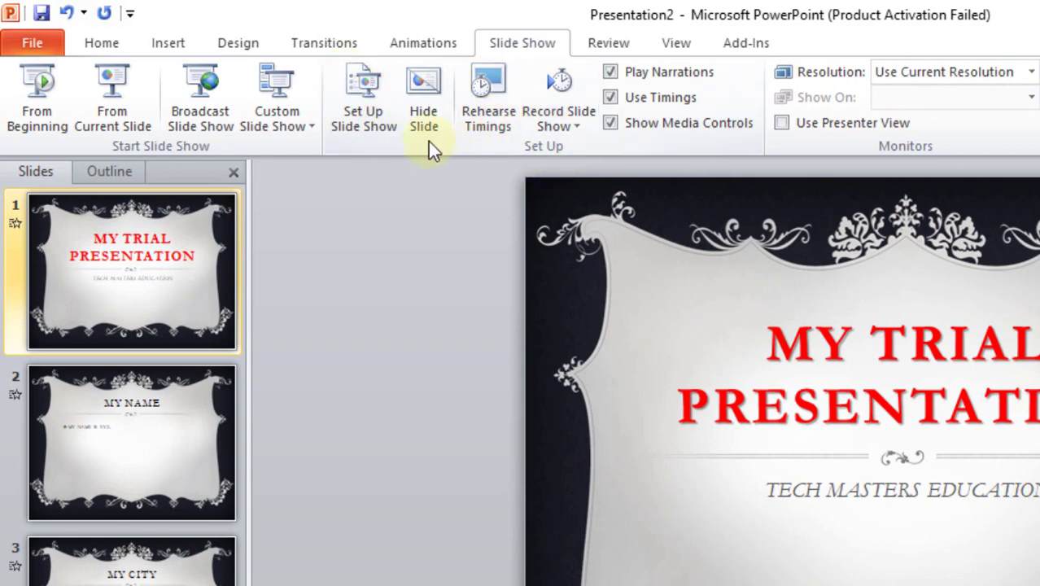
In Set Up Slide Show, enable 'Loop continuously until Esc' and confirm
left_click(369, 111)
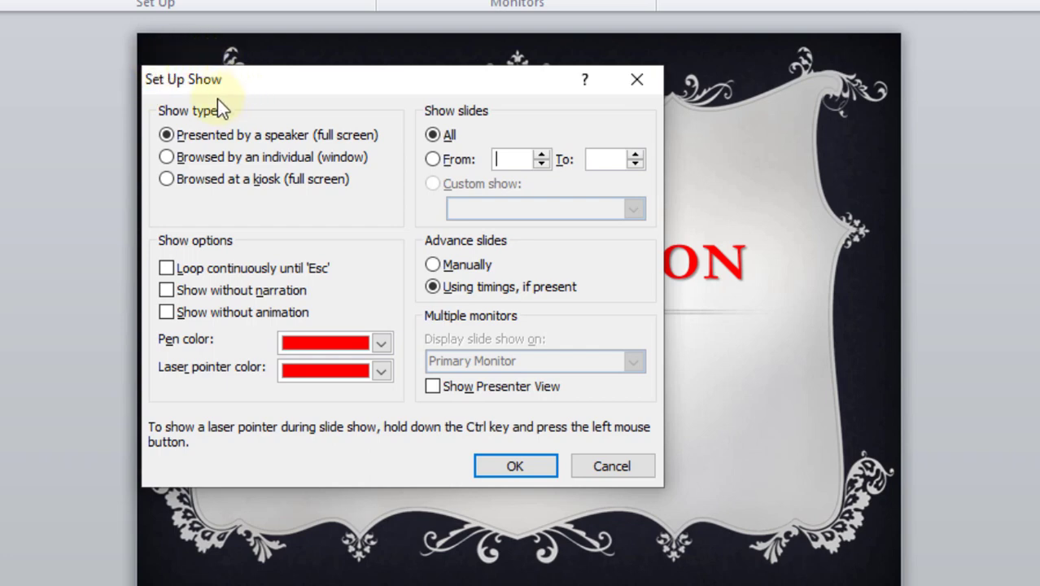
left_click(166, 269)
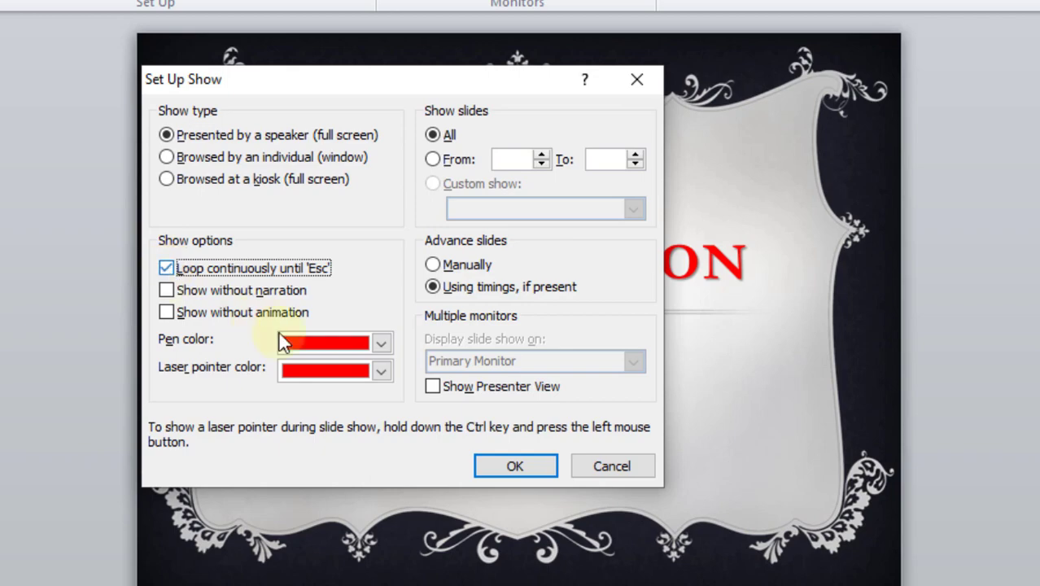
left_click(490, 467)
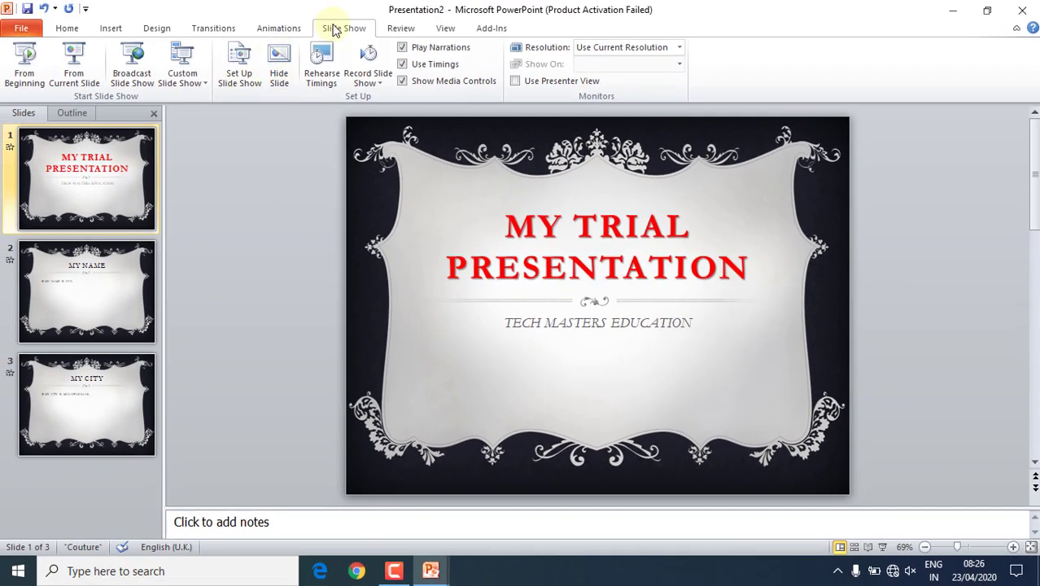
Run the show from the beginning through the My Name and My City slides, stop with Esc, then restart from slide one
left_click(24, 74)
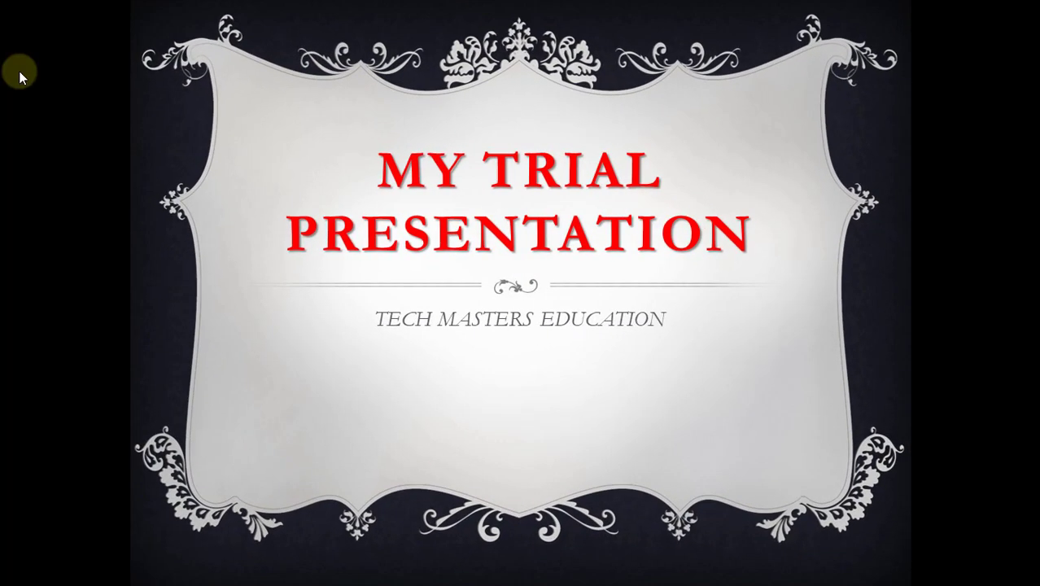
left_click(19, 70)
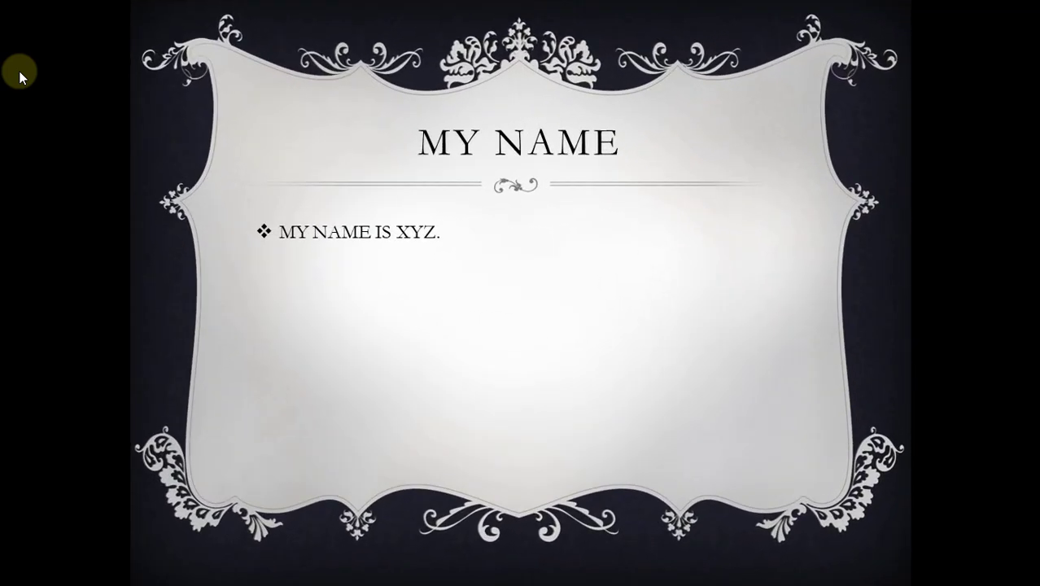
left_click(19, 71)
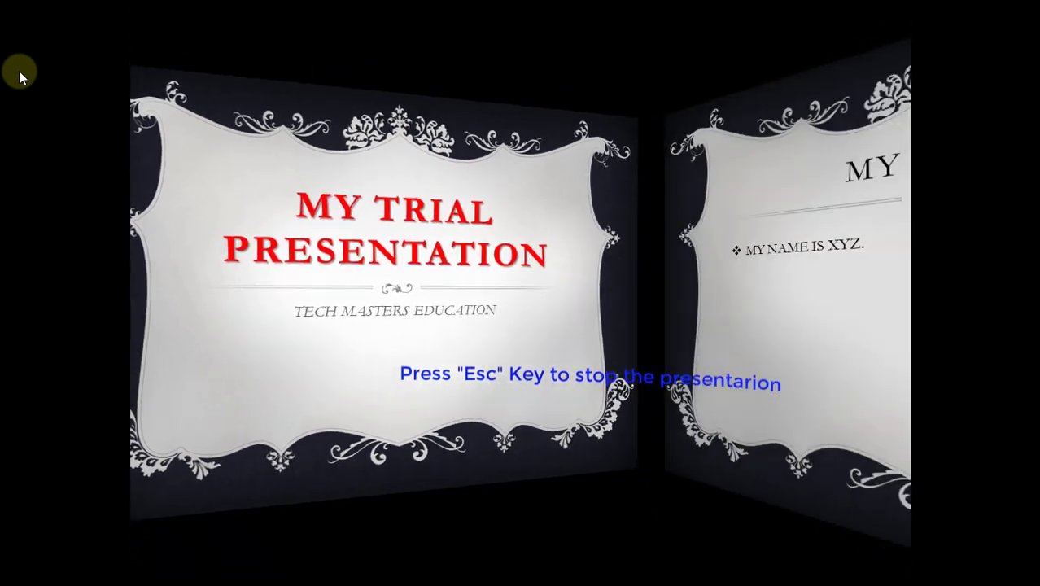
key("Escape")
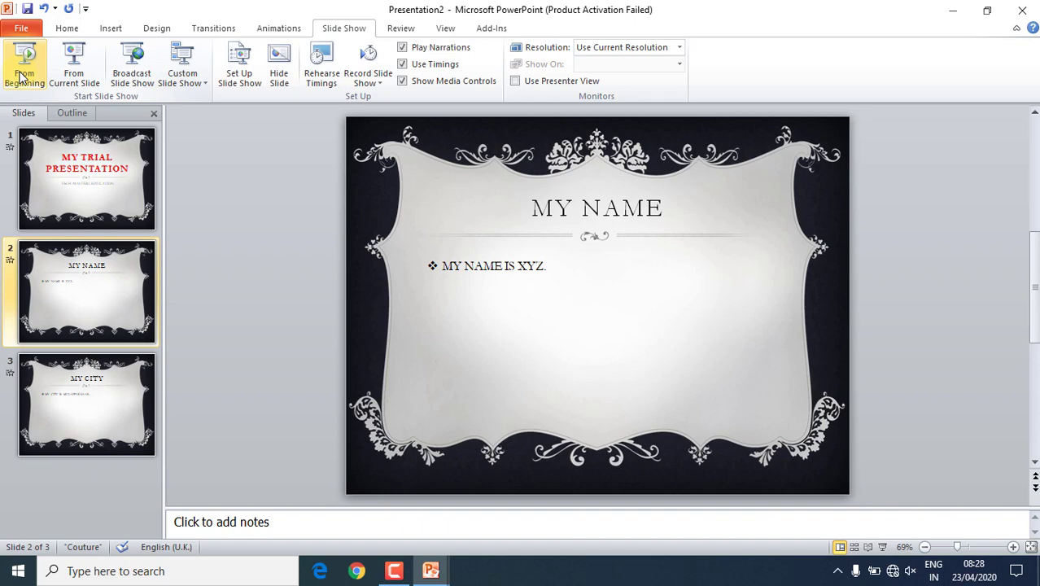
left_click(22, 75)
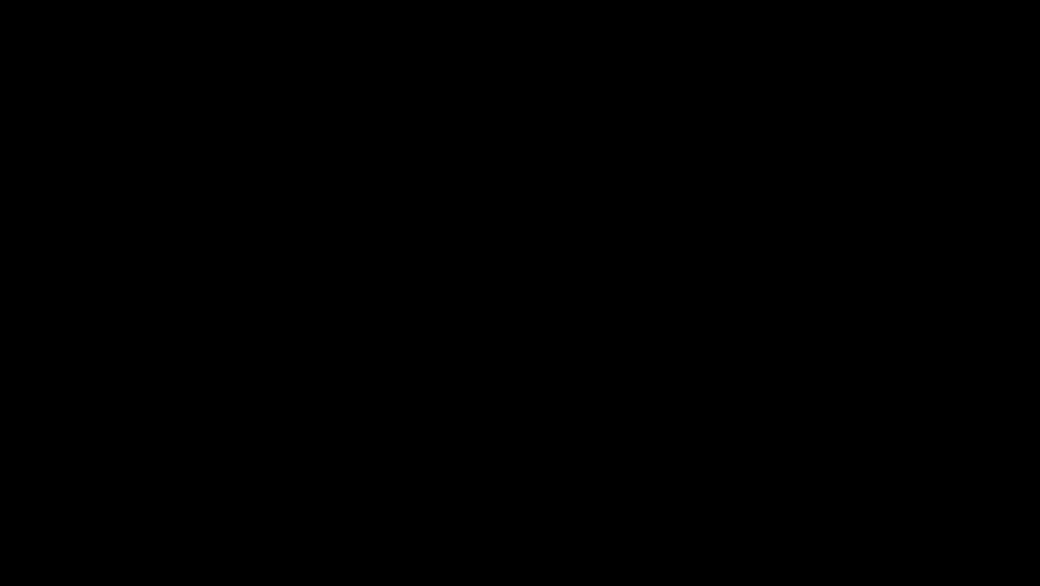